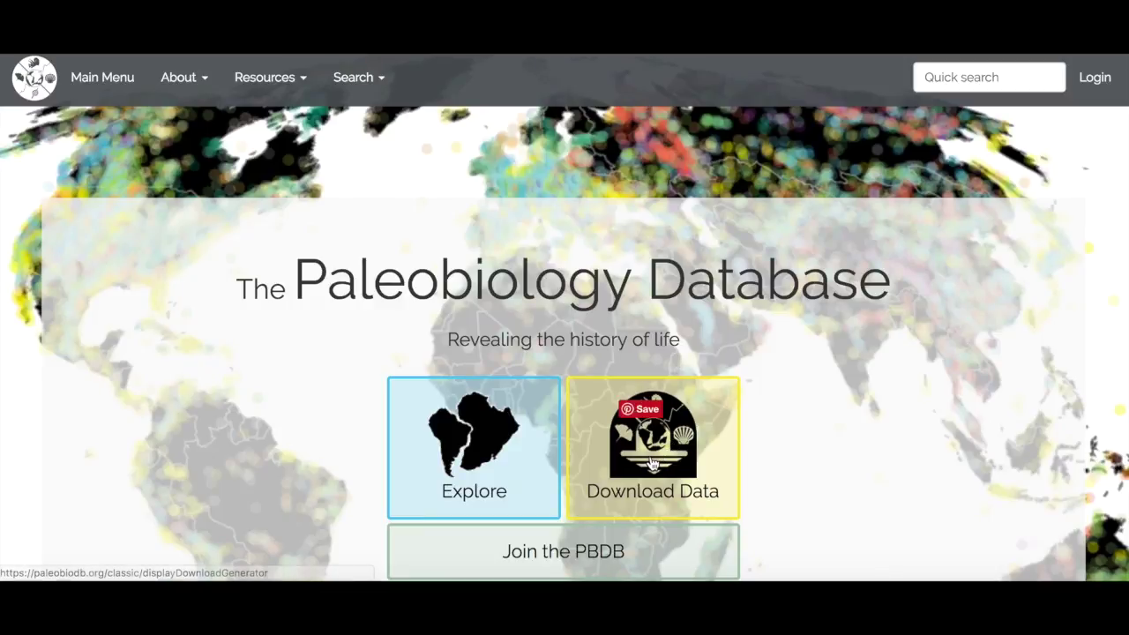
- Open the Download Data form and switch it to 'Show all available parameters'
{"action": "left_click", "coordinate": [653, 464]}
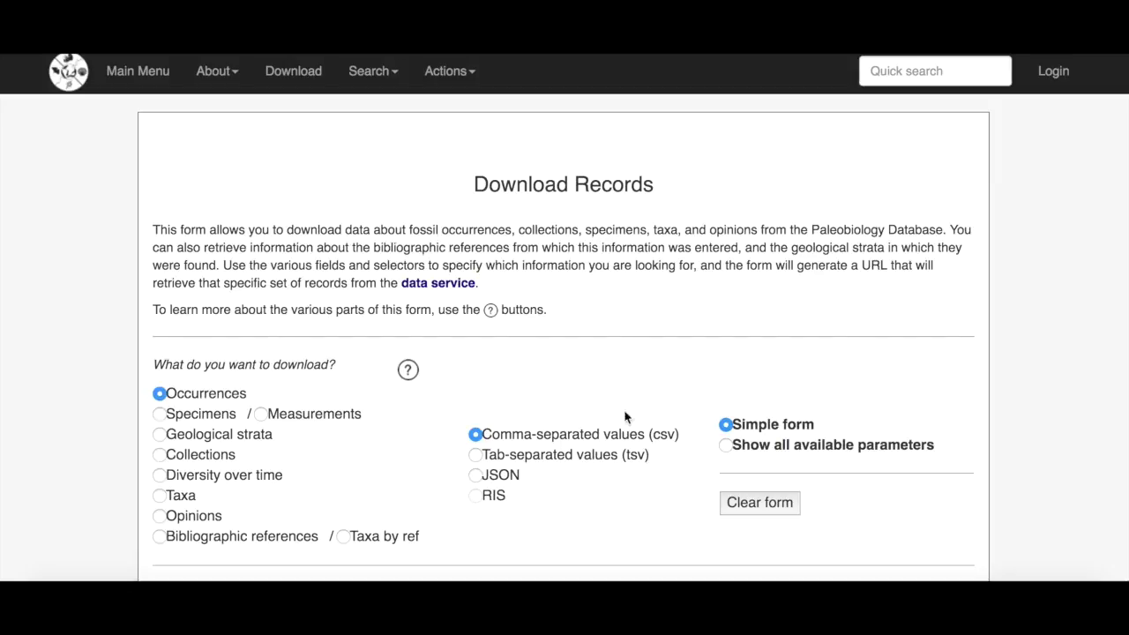
{"action": "scroll", "coordinate": [571, 366], "scroll_direction": "down", "scroll_amount": 2}
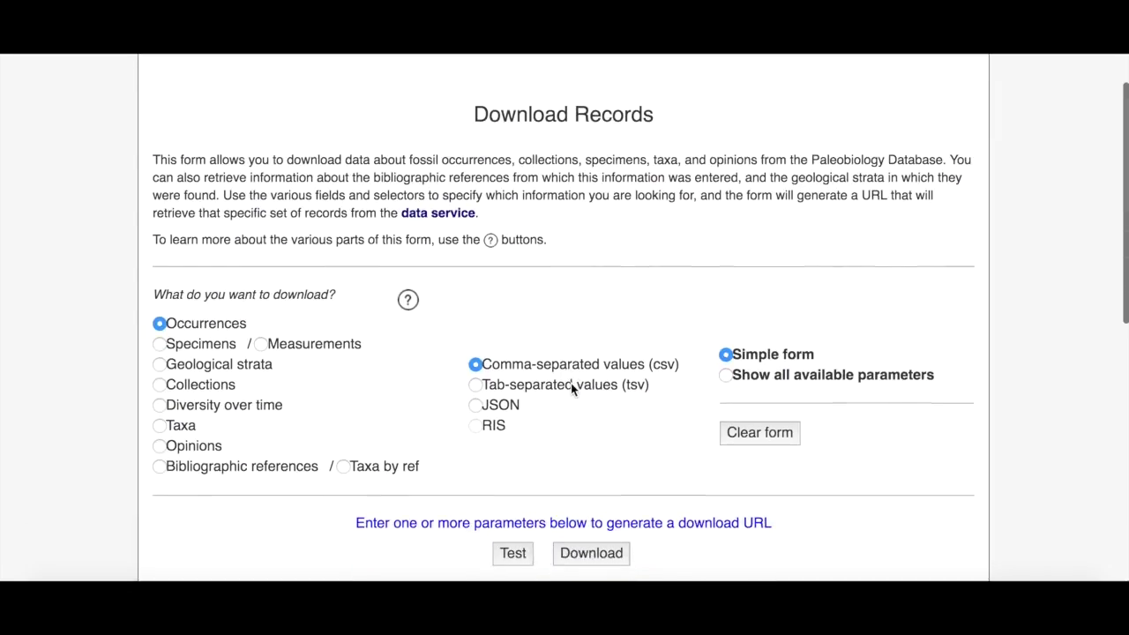
{"action": "scroll", "coordinate": [571, 388], "scroll_direction": "down", "scroll_amount": 1}
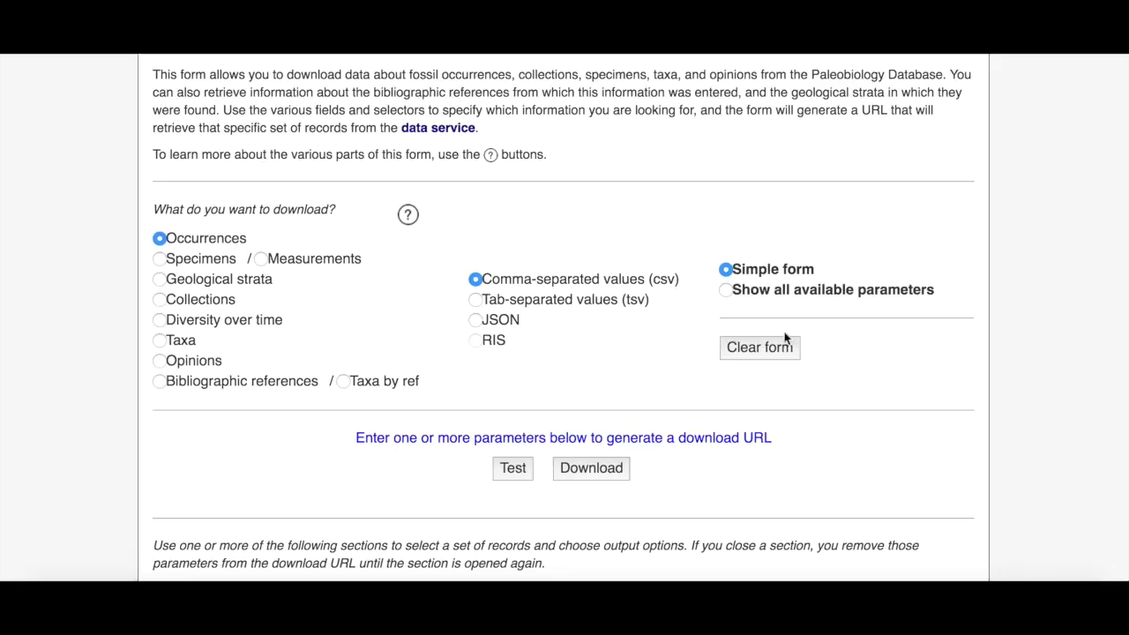
{"action": "scroll", "coordinate": [784, 336], "scroll_direction": "down", "scroll_amount": 5}
{"action": "scroll", "coordinate": [808, 376], "scroll_direction": "up", "scroll_amount": 2}
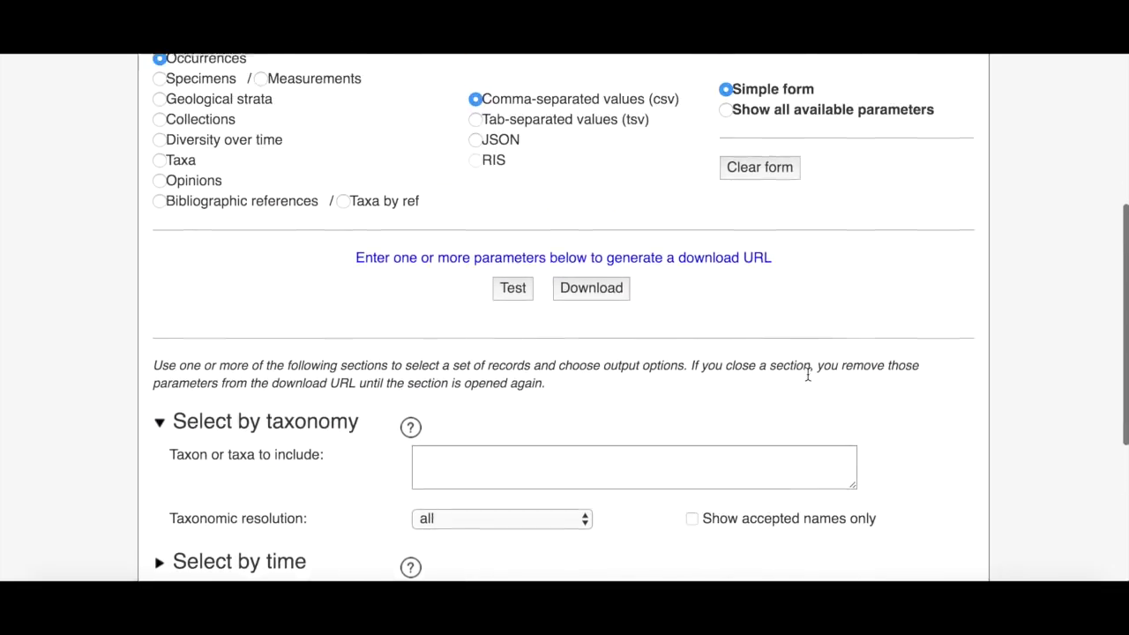
{"action": "left_click", "coordinate": [727, 121]}
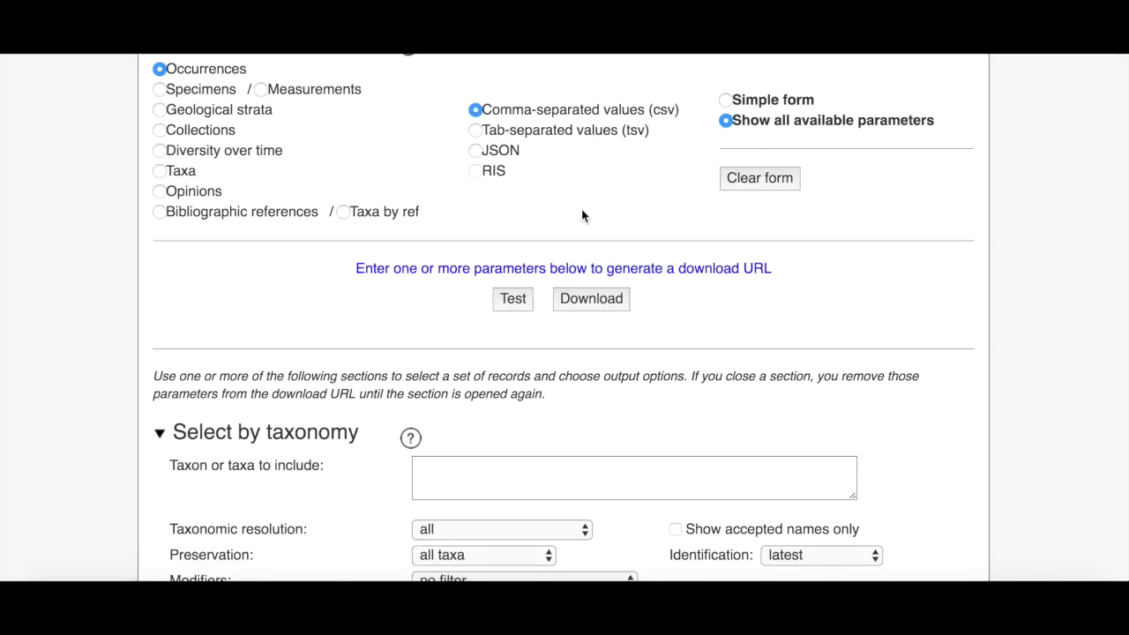
- Enter Cetacea as the taxon to include and set taxonomic resolution to 'lump by genus'
{"action": "scroll", "coordinate": [573, 220], "scroll_direction": "down", "scroll_amount": 3}
{"action": "left_click", "coordinate": [518, 301]}
{"action": "type", "text": "Cetacea"}
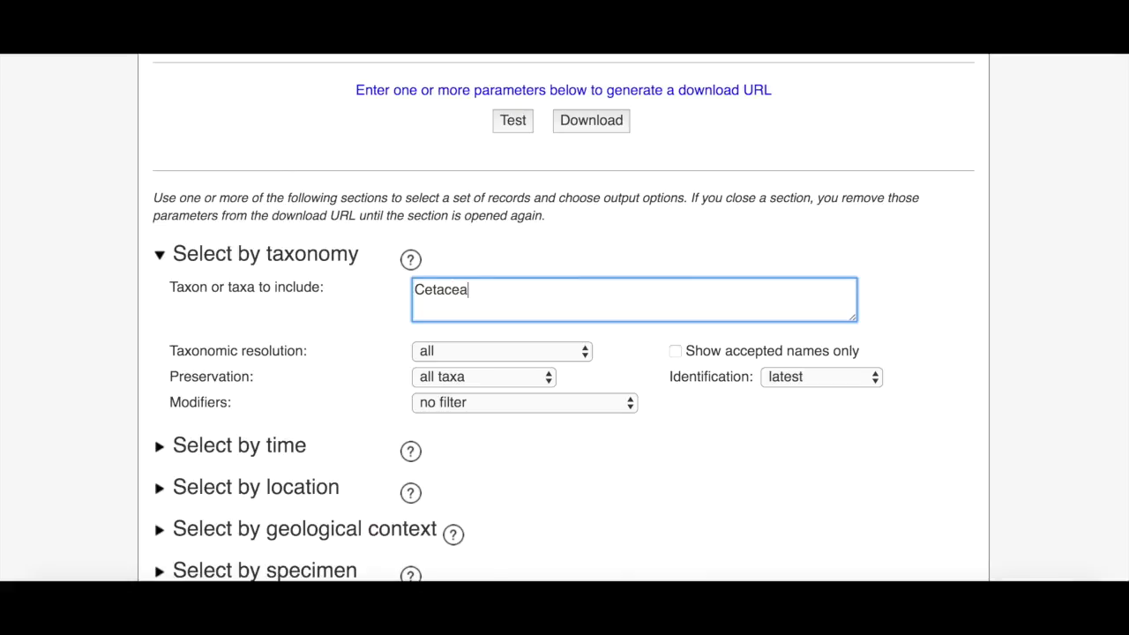
{"action": "left_click", "coordinate": [572, 352]}
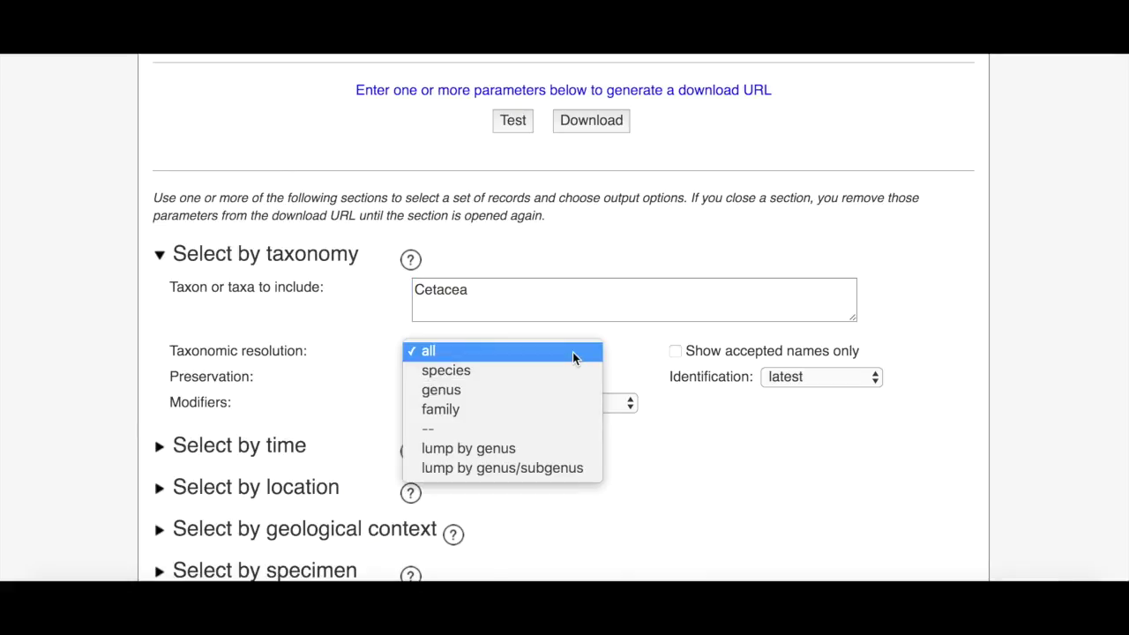
{"action": "left_click", "coordinate": [531, 448]}
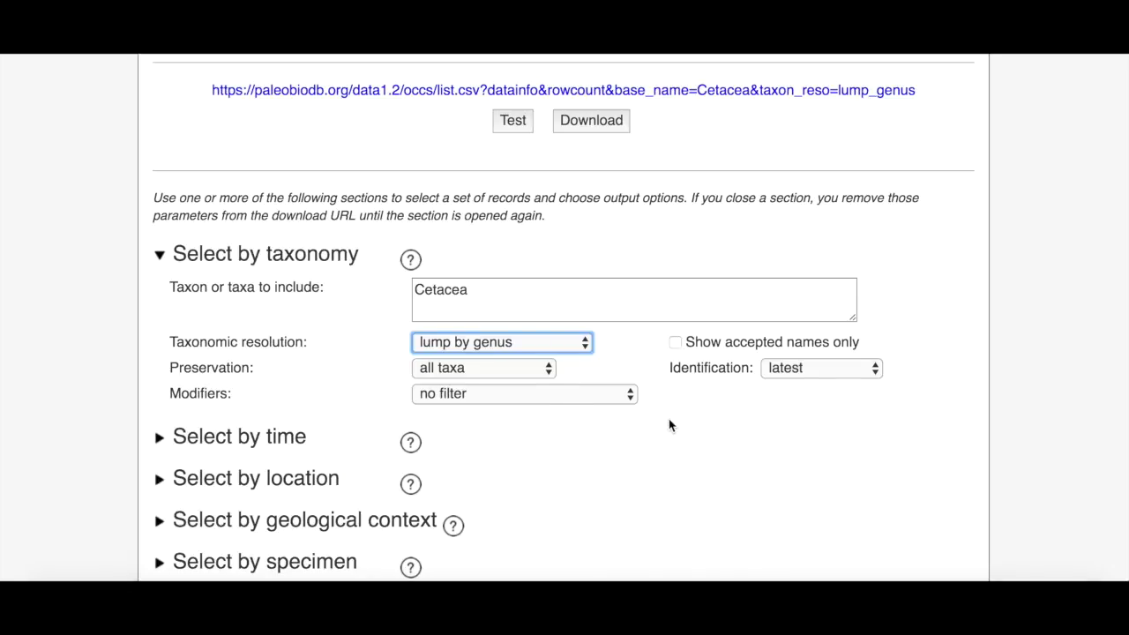
- Download the Cetacea occurrence records as a CSV file
{"action": "scroll", "coordinate": [669, 426], "scroll_direction": "down", "scroll_amount": 3}
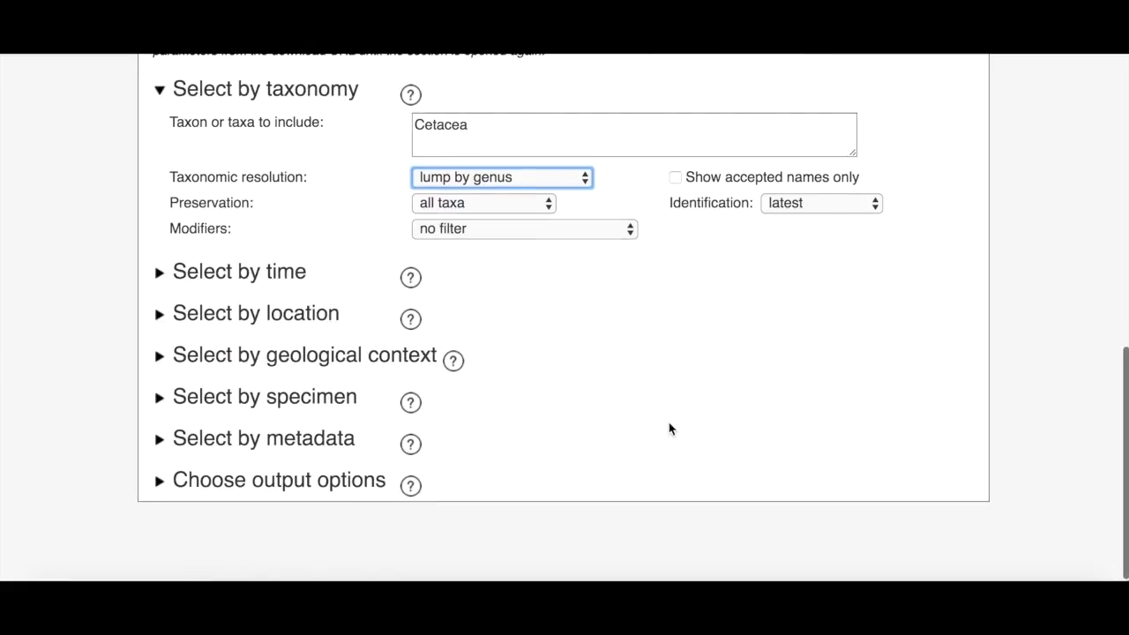
{"action": "scroll", "coordinate": [669, 428], "scroll_direction": "up", "scroll_amount": 4}
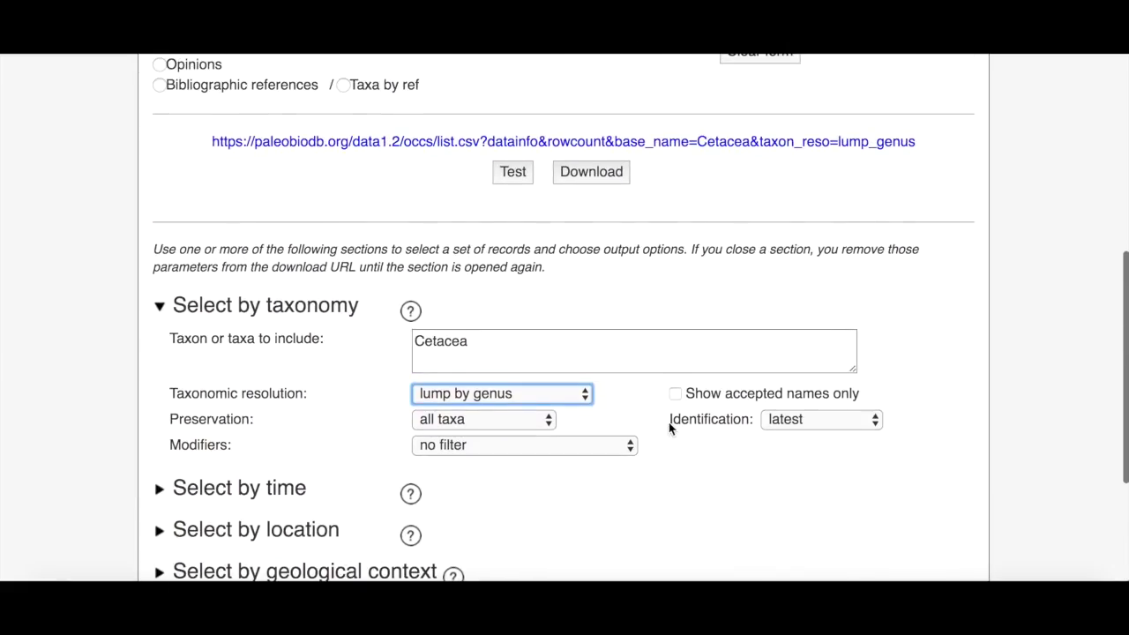
{"action": "left_click", "coordinate": [597, 177]}
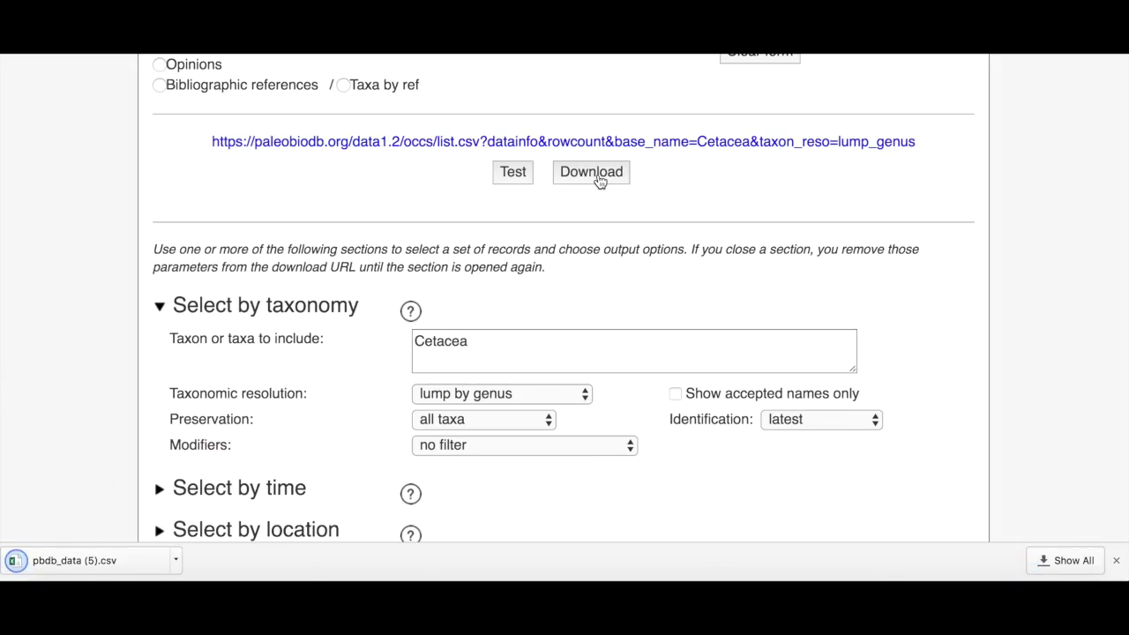
- Open pbdb_data (5).csv in Excel and reposition its window
{"action": "left_click", "coordinate": [111, 561]}
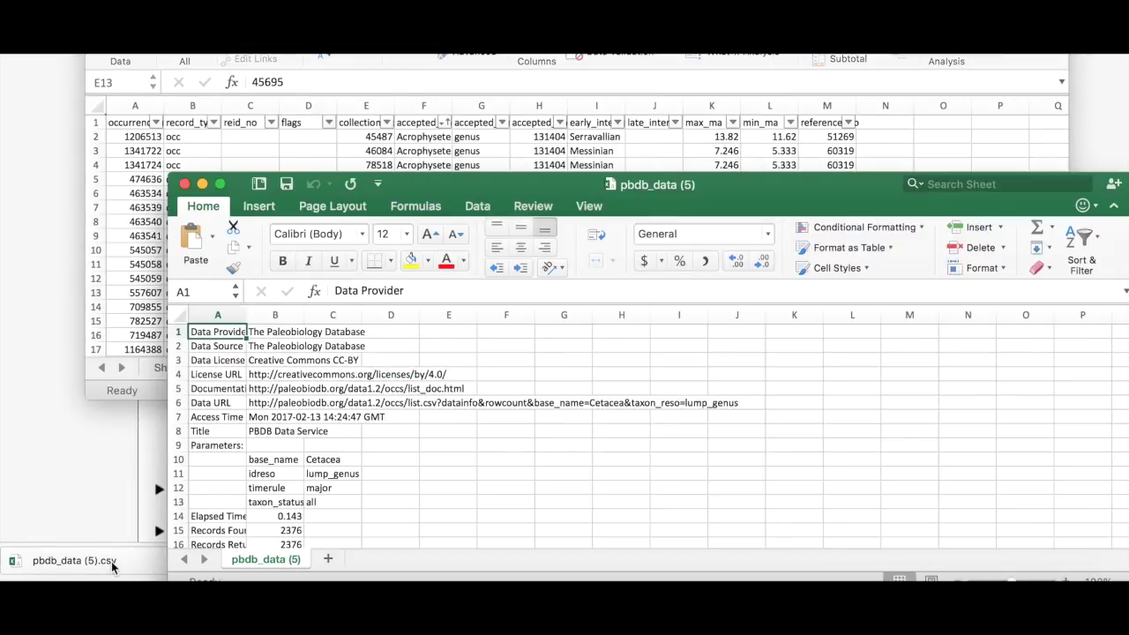
{"action": "left_click_drag", "start_coordinate": [710, 213], "coordinate": [607, 113]}
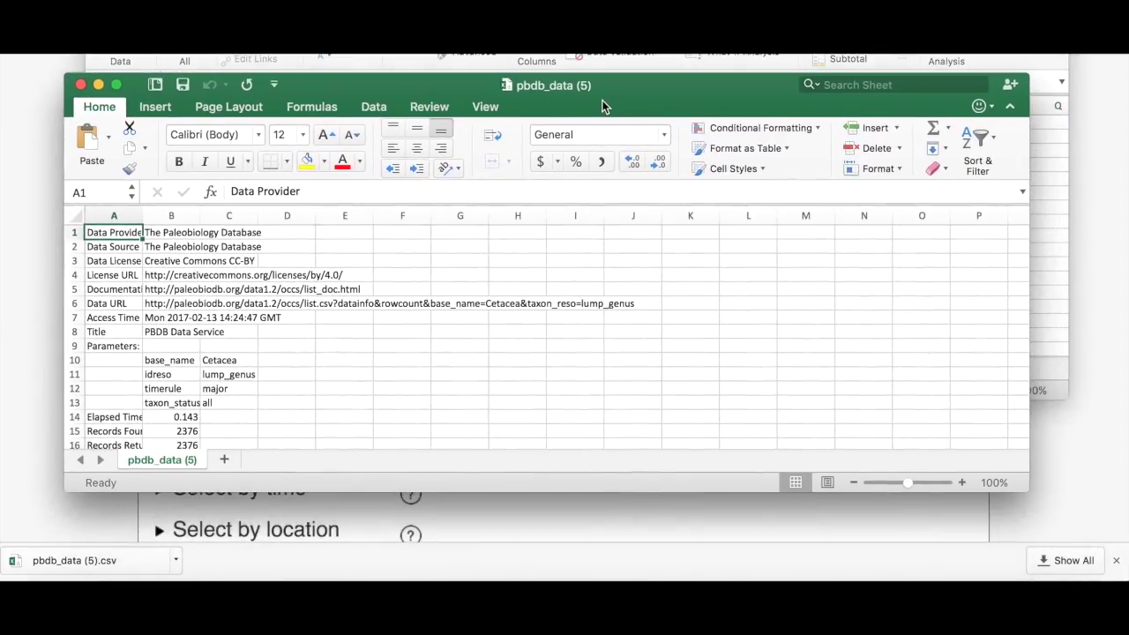
{"action": "scroll", "coordinate": [451, 282], "scroll_direction": "down", "scroll_amount": 3}
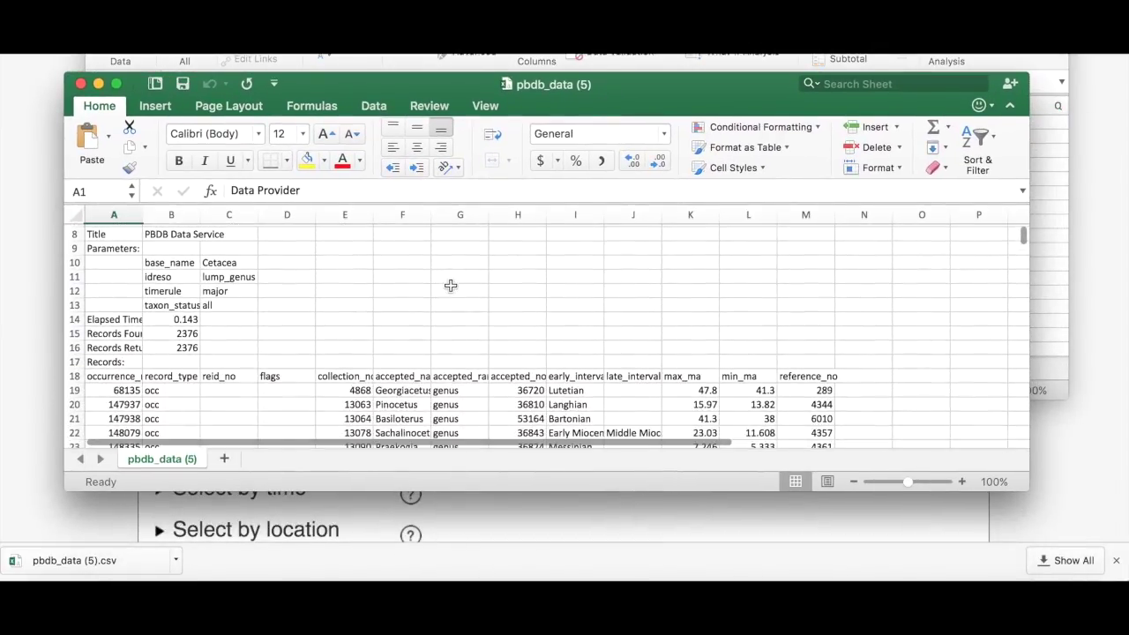
- Clear and delete metadata rows 1–17 so the column headers start in row 1
{"action": "left_click", "coordinate": [75, 362]}
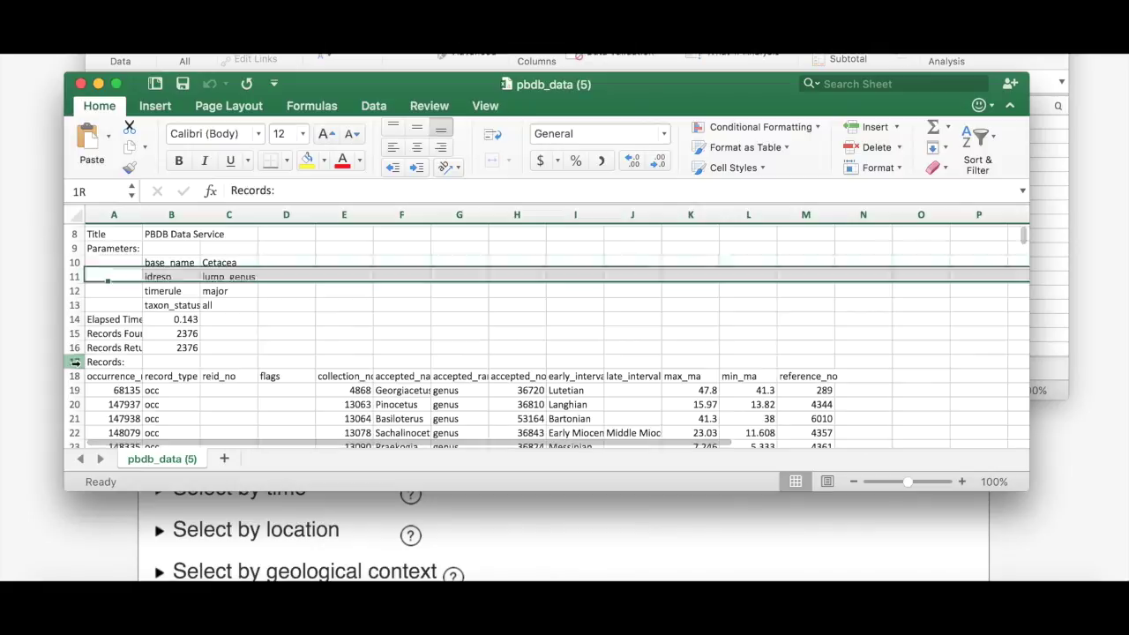
{"action": "scroll", "coordinate": [78, 335], "scroll_direction": "up", "scroll_amount": 3}
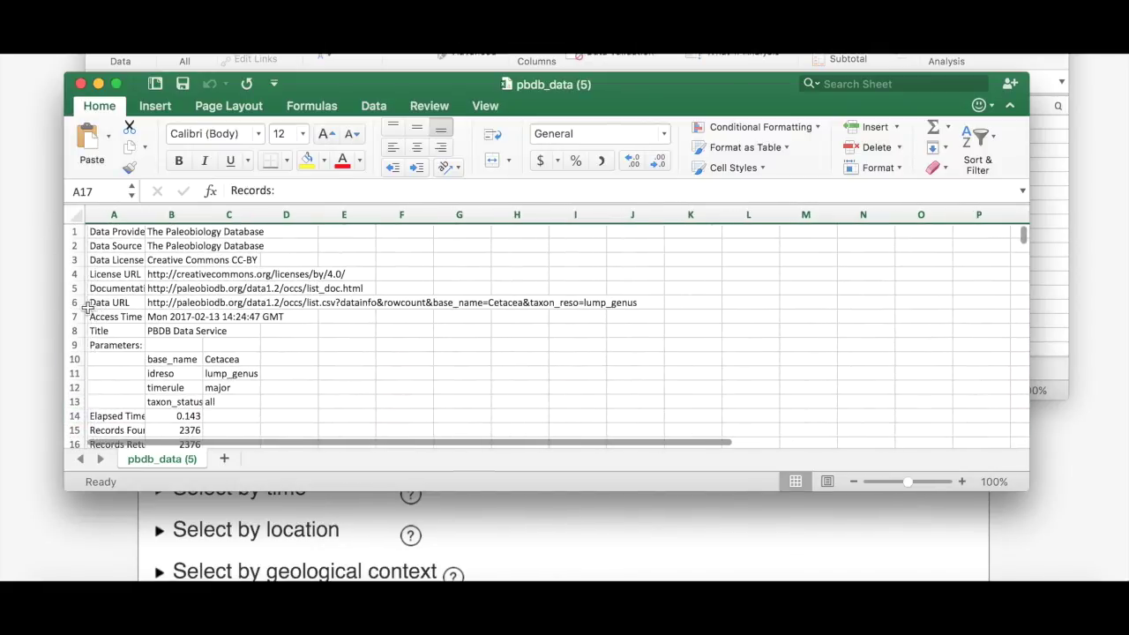
{"action": "left_click", "coordinate": [76, 231], "text": "shift"}
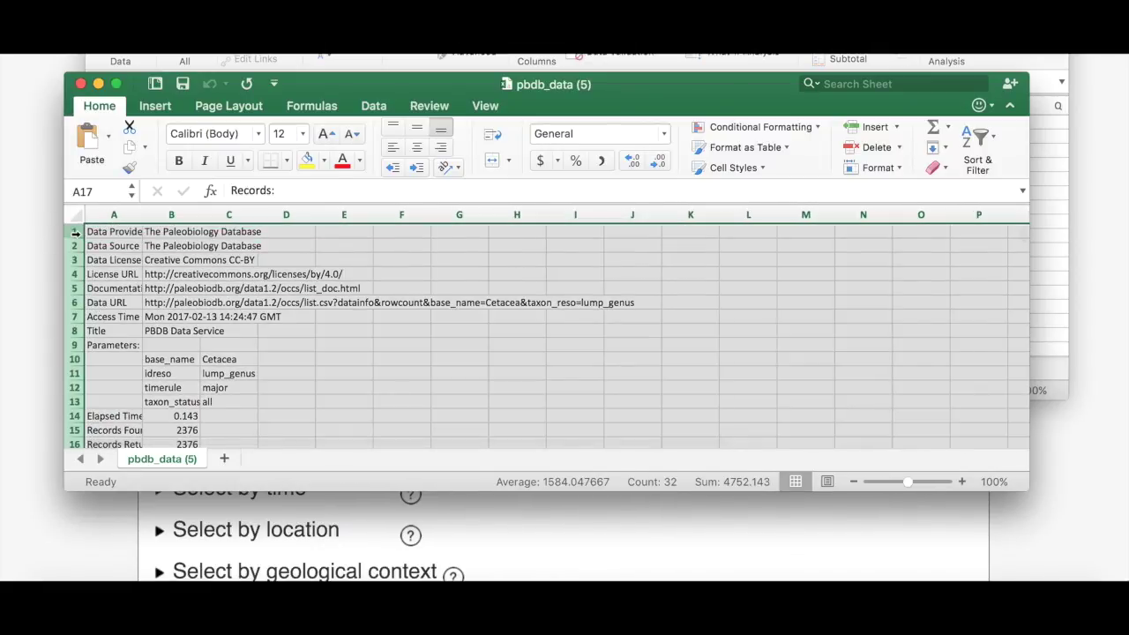
{"action": "key", "text": "Delete"}
{"action": "scroll", "coordinate": [76, 231], "scroll_direction": "down", "scroll_amount": 3}
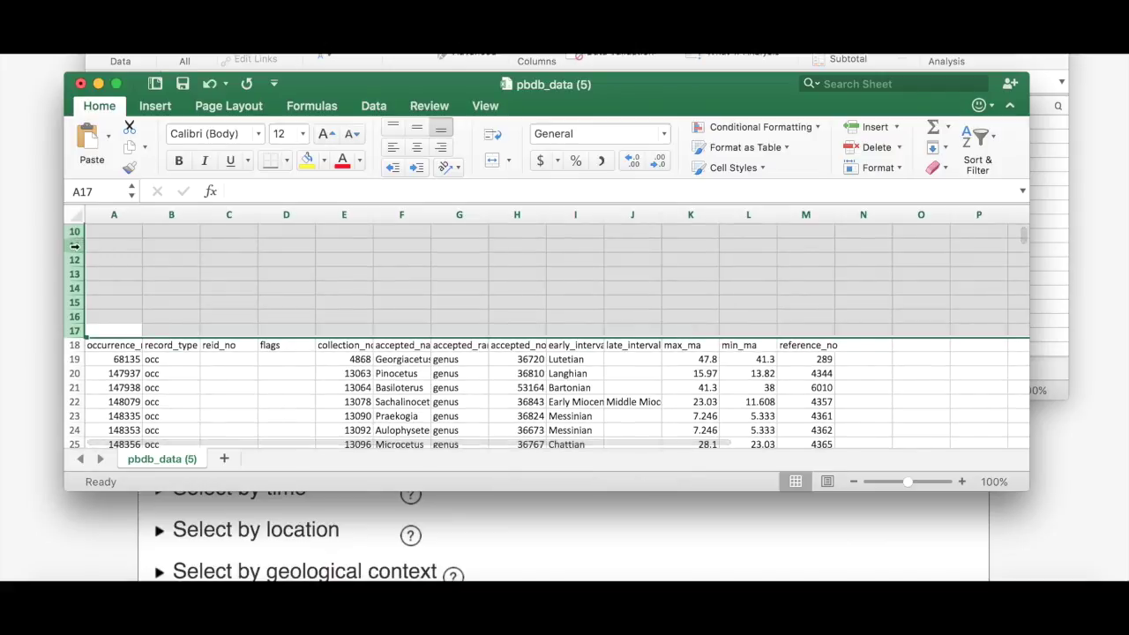
{"action": "right_click", "coordinate": [75, 252]}
{"action": "left_click", "coordinate": [106, 350]}
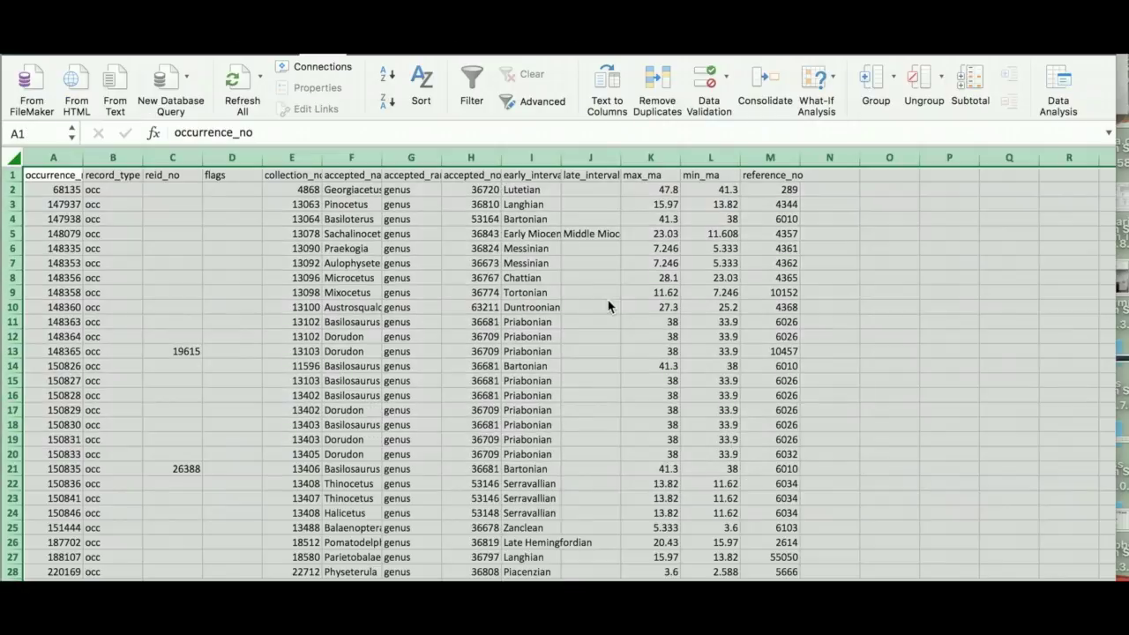
{"action": "left_click", "coordinate": [589, 306]}
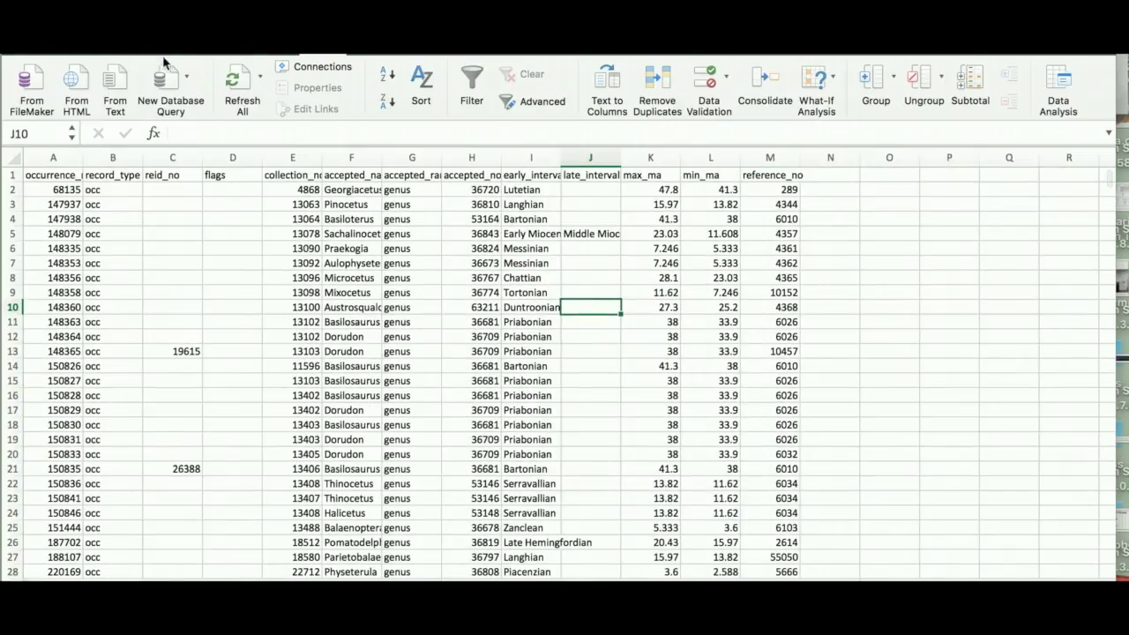
- Create an empty PivotTable on a new worksheet from the whole A:M data range
{"action": "left_click", "coordinate": [12, 157]}
{"action": "left_click", "coordinate": [388, 44]}
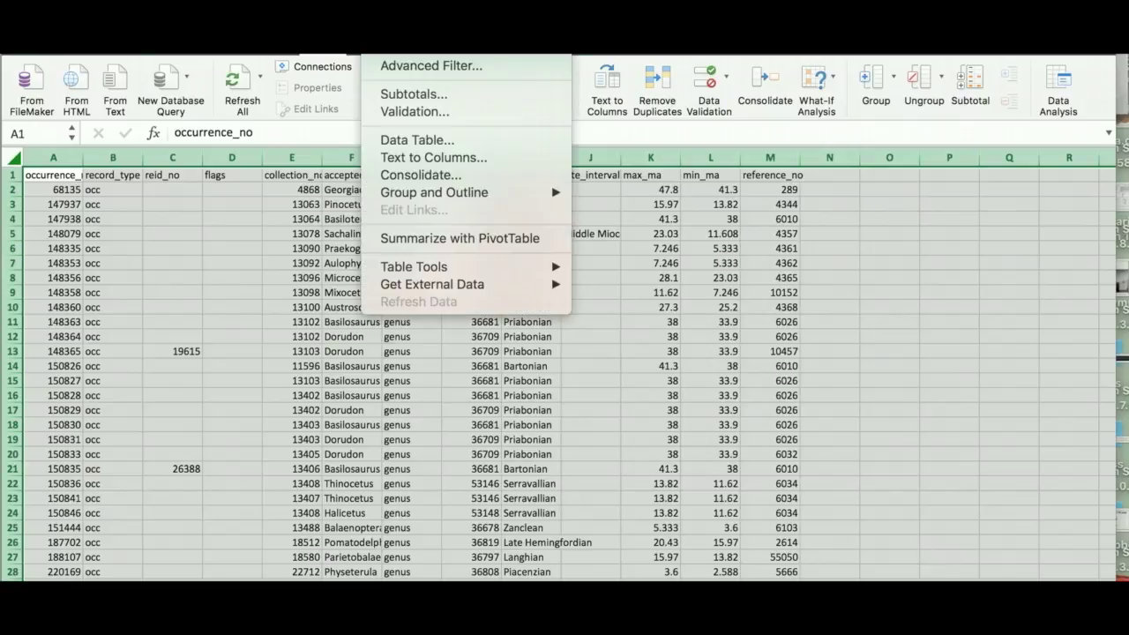
{"action": "left_click", "coordinate": [399, 238]}
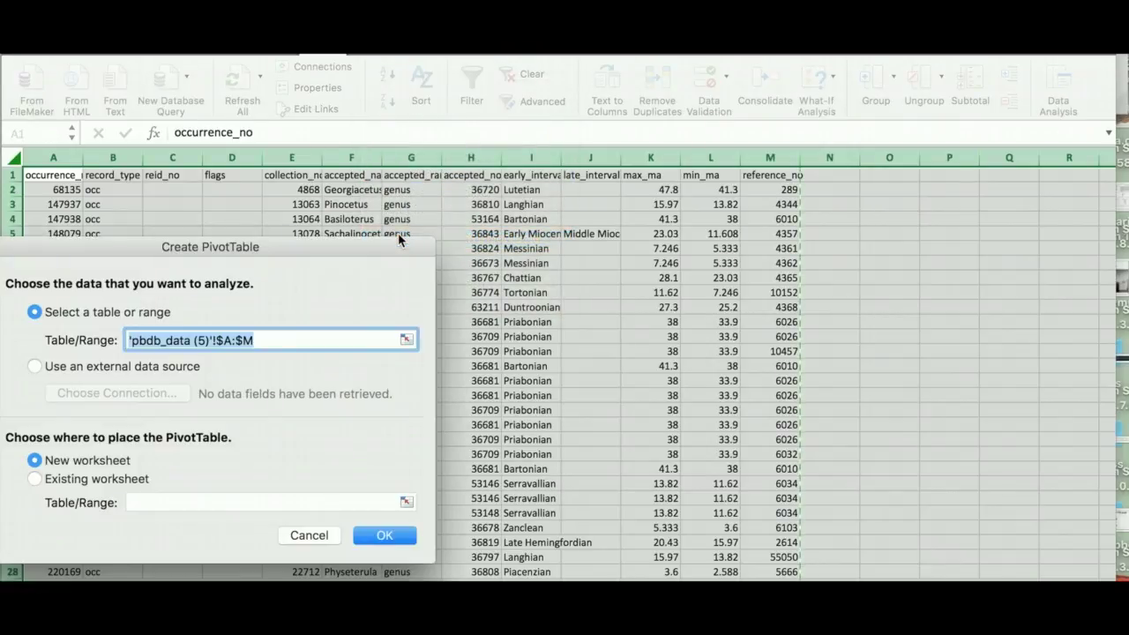
{"action": "left_click", "coordinate": [376, 539]}
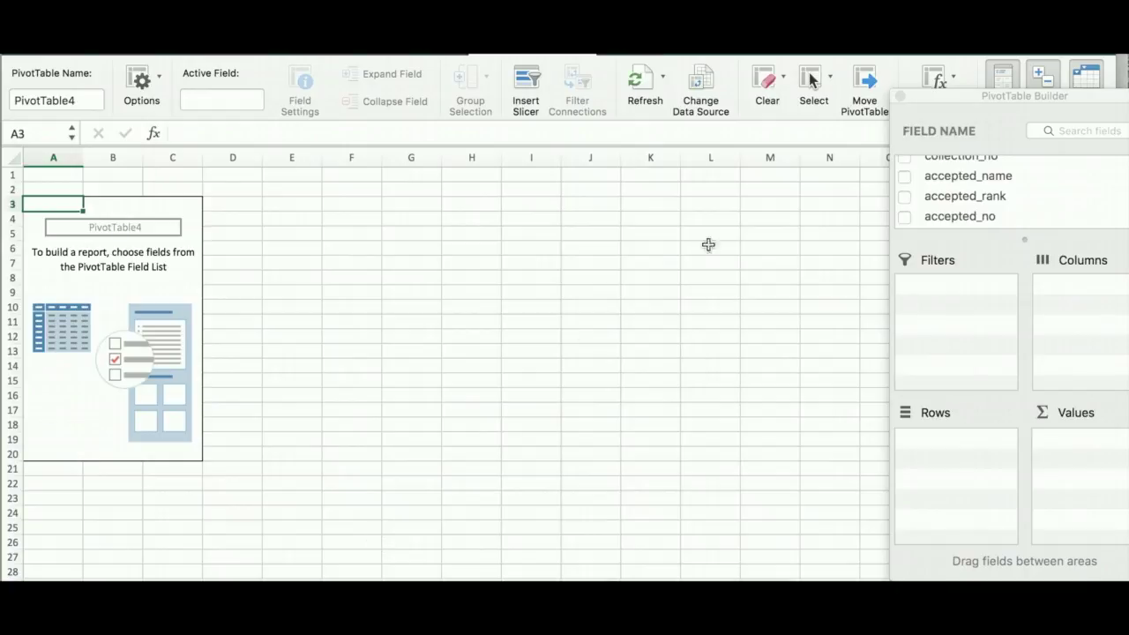
- Add accepted_name and accepted_rank to the PivotTable values
{"action": "scroll", "coordinate": [986, 189], "scroll_direction": "up", "scroll_amount": 2}
{"action": "scroll", "coordinate": [986, 189], "scroll_direction": "up", "scroll_amount": 3}
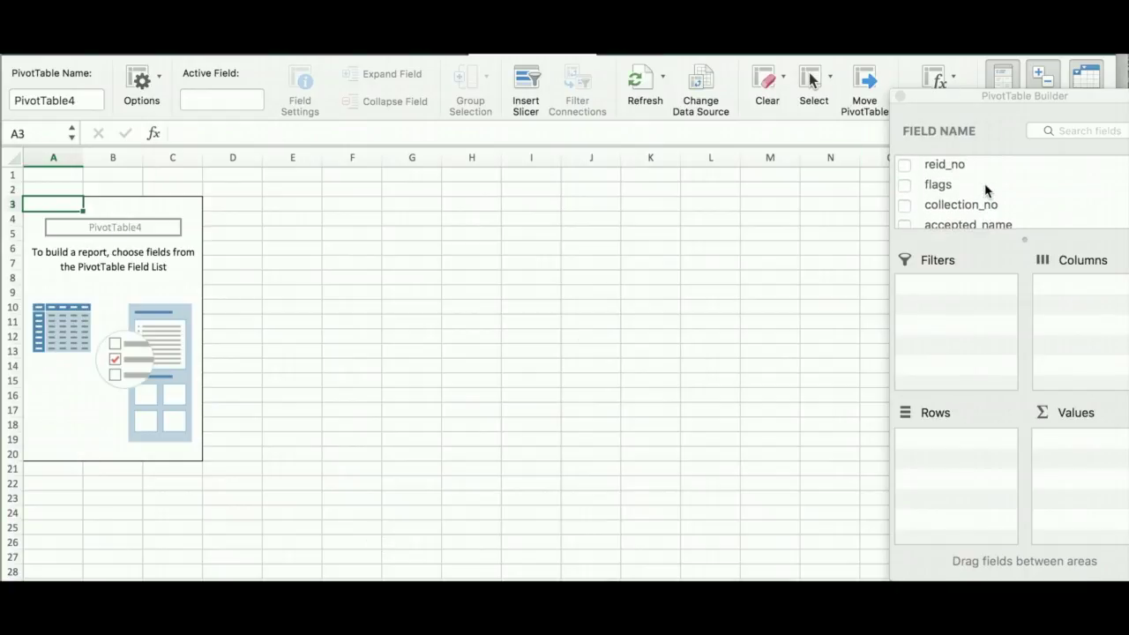
{"action": "scroll", "coordinate": [986, 189], "scroll_direction": "down", "scroll_amount": 2}
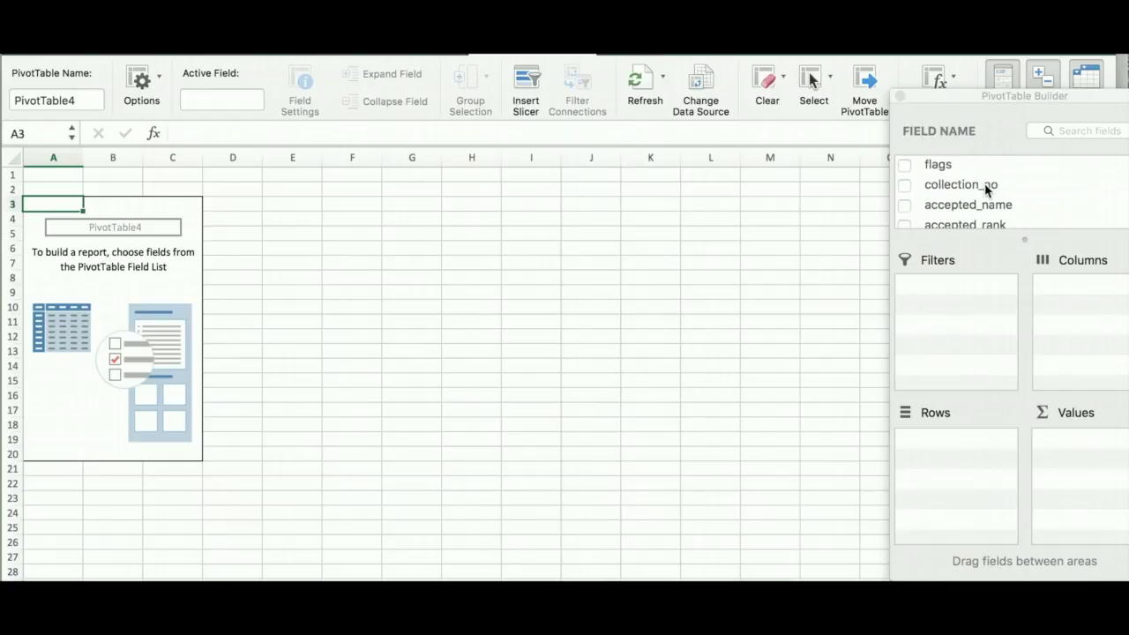
{"action": "left_click", "coordinate": [906, 206]}
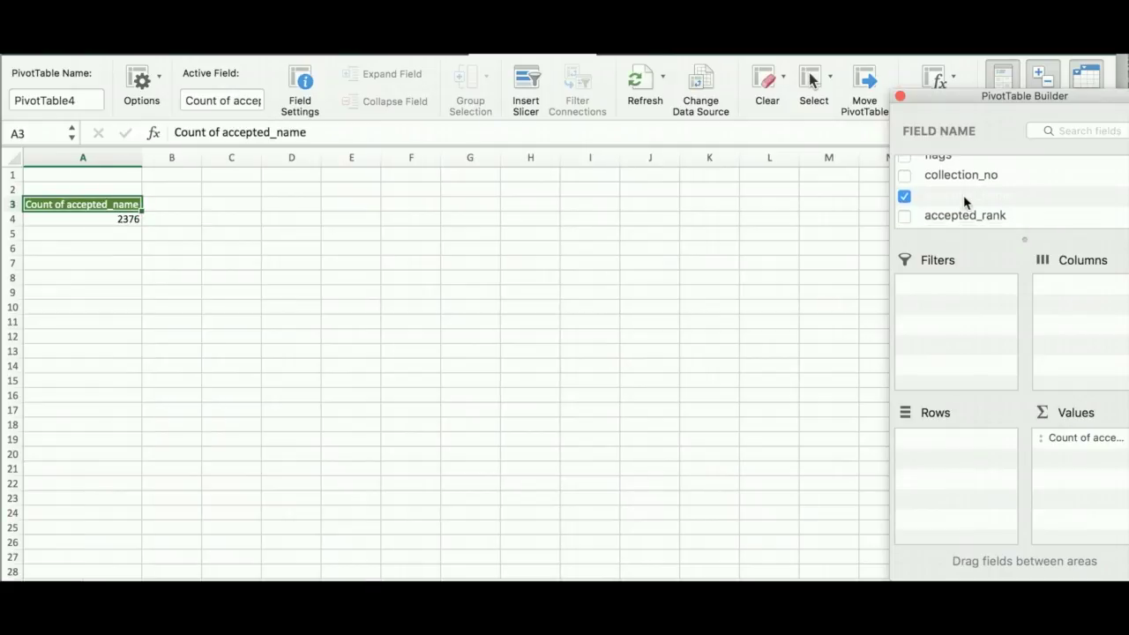
{"action": "scroll", "coordinate": [963, 195], "scroll_direction": "down", "scroll_amount": 1}
{"action": "left_click", "coordinate": [904, 195]}
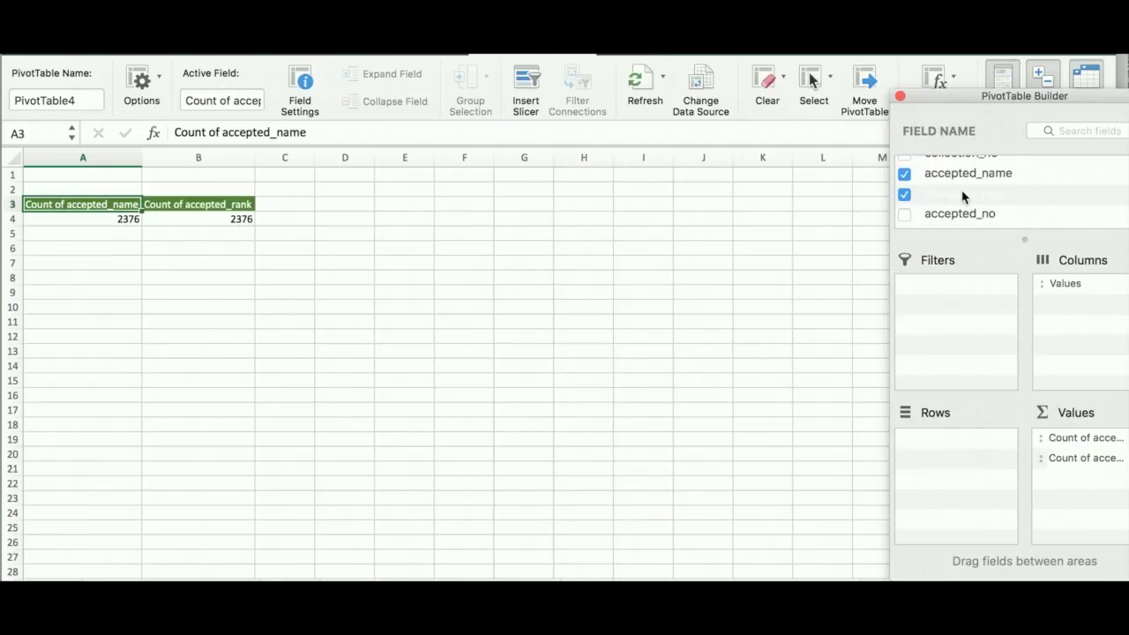
- Add max_ma and min_ma to the PivotTable values, each counting 2376
{"action": "scroll", "coordinate": [963, 195], "scroll_direction": "down", "scroll_amount": 1}
{"action": "scroll", "coordinate": [963, 196], "scroll_direction": "down", "scroll_amount": 4}
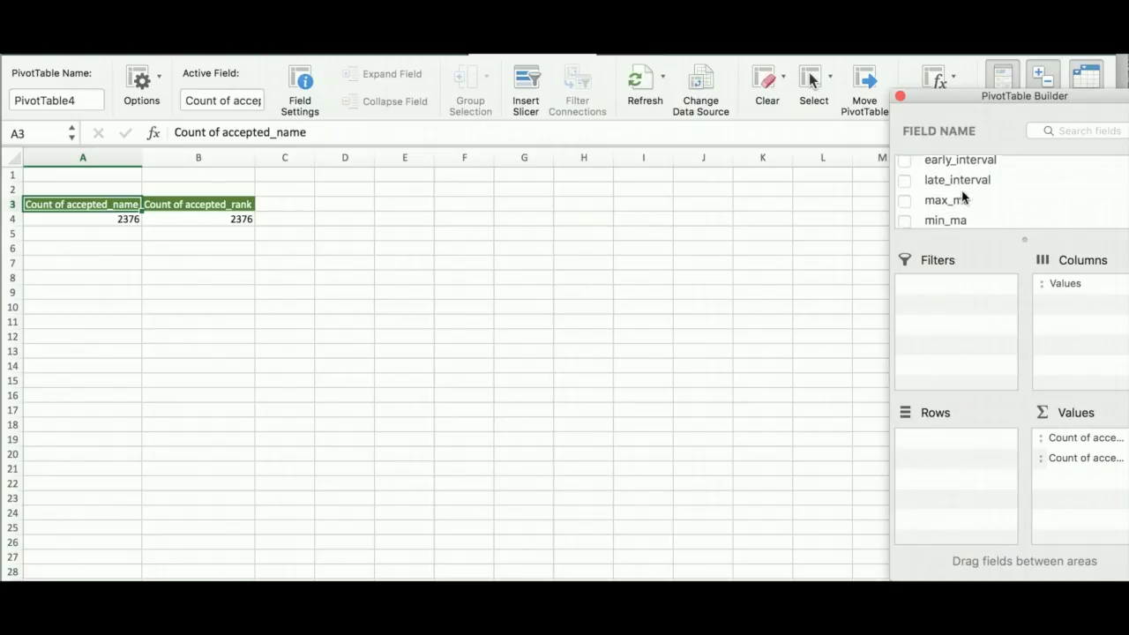
{"action": "left_click", "coordinate": [908, 191]}
{"action": "left_click", "coordinate": [906, 210]}
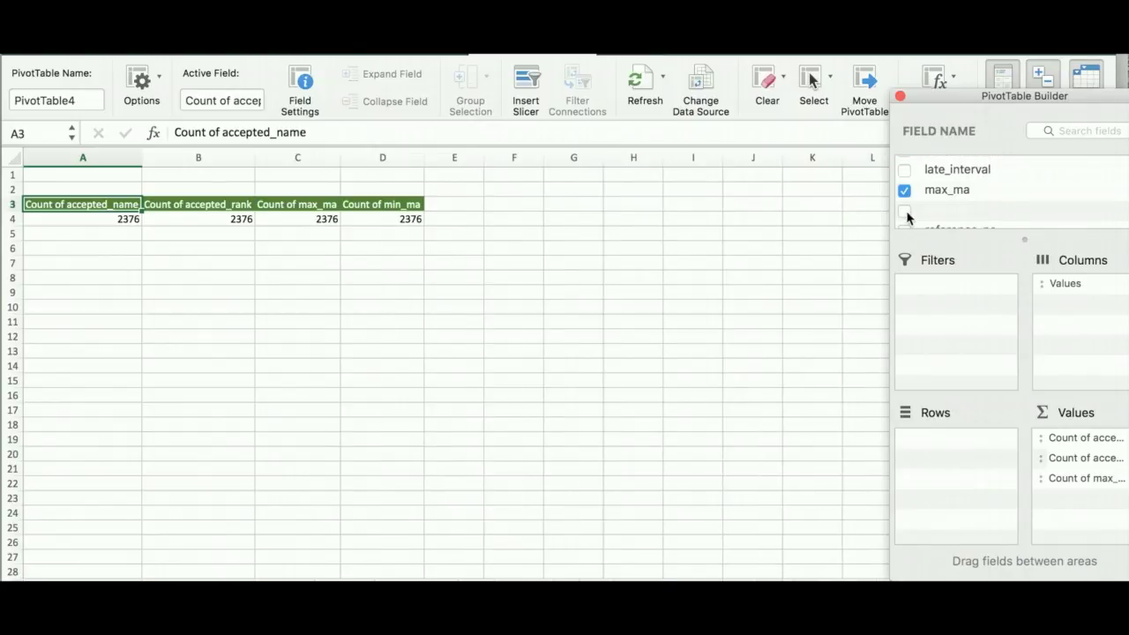
{"action": "scroll", "coordinate": [1003, 185], "scroll_direction": "down", "scroll_amount": 1}
{"action": "scroll", "coordinate": [1003, 185], "scroll_direction": "up", "scroll_amount": 3}
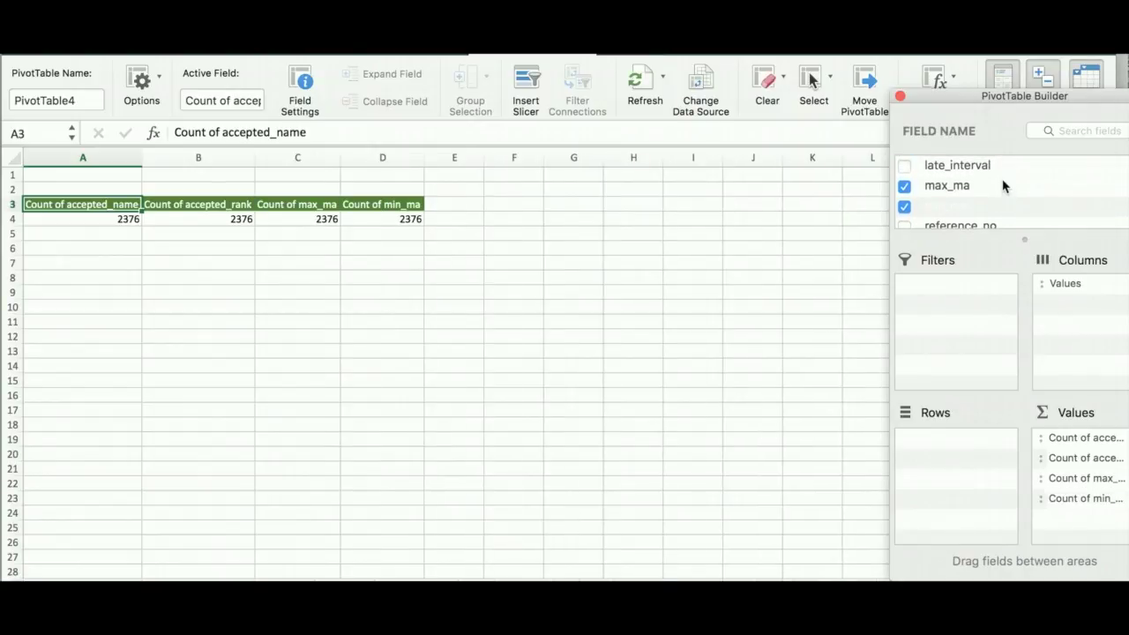
{"action": "left_click_drag", "start_coordinate": [1004, 103], "coordinate": [888, 94]}
{"action": "scroll", "coordinate": [939, 208], "scroll_direction": "down", "scroll_amount": 2}
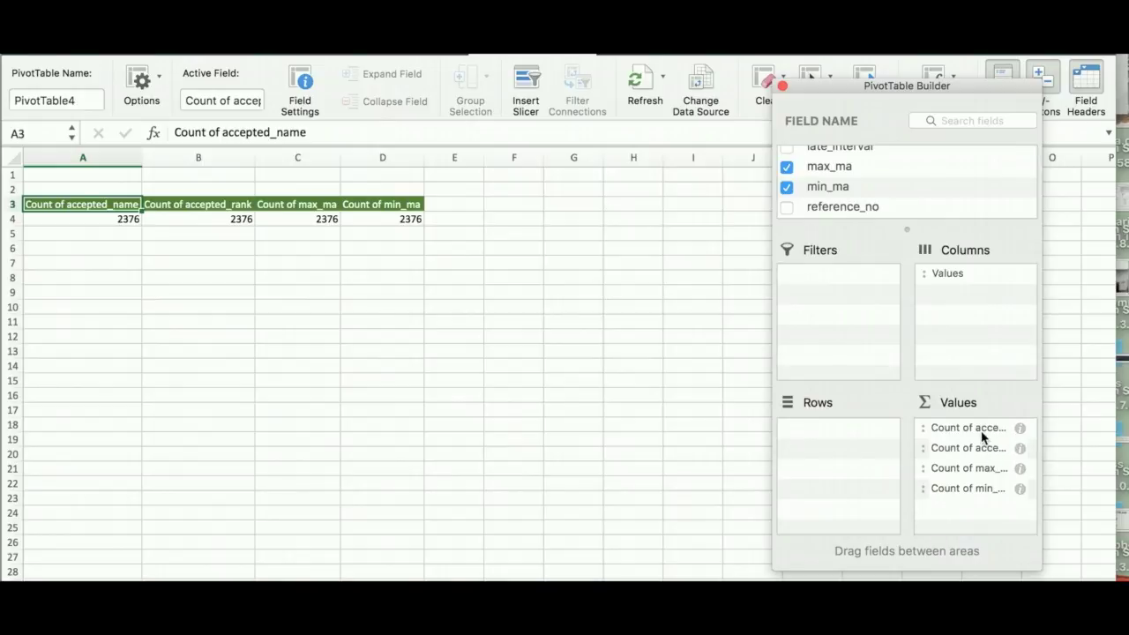
- Move accepted_name and accepted_rank into Rows, nesting genus names under accepted_rank
{"action": "left_click_drag", "start_coordinate": [981, 437], "coordinate": [832, 460]}
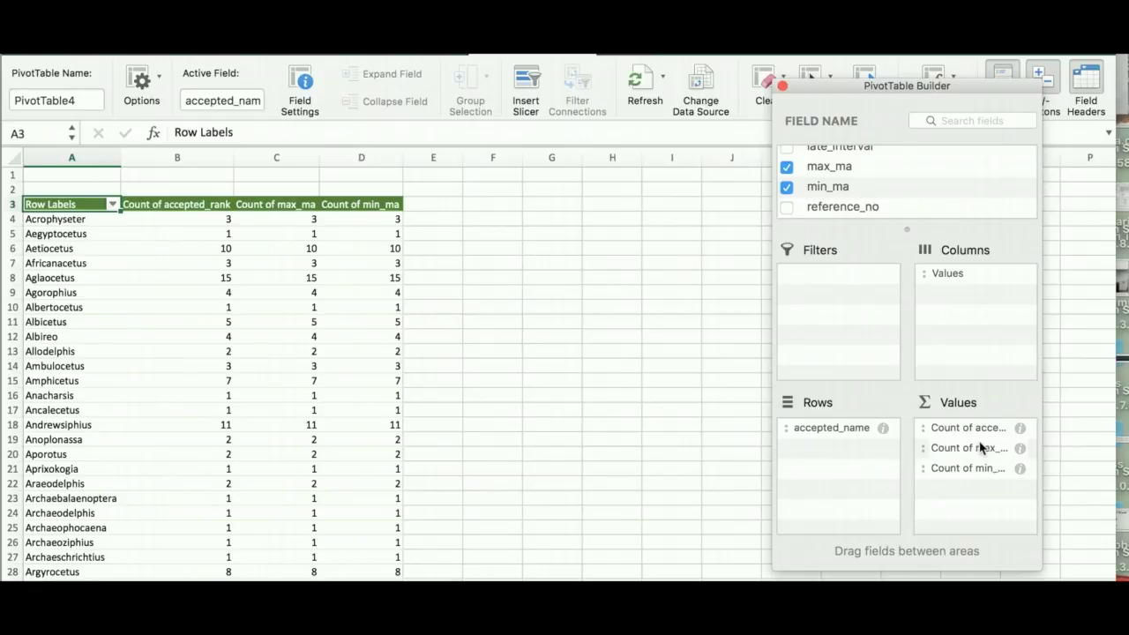
{"action": "left_click_drag", "start_coordinate": [969, 426], "coordinate": [835, 474]}
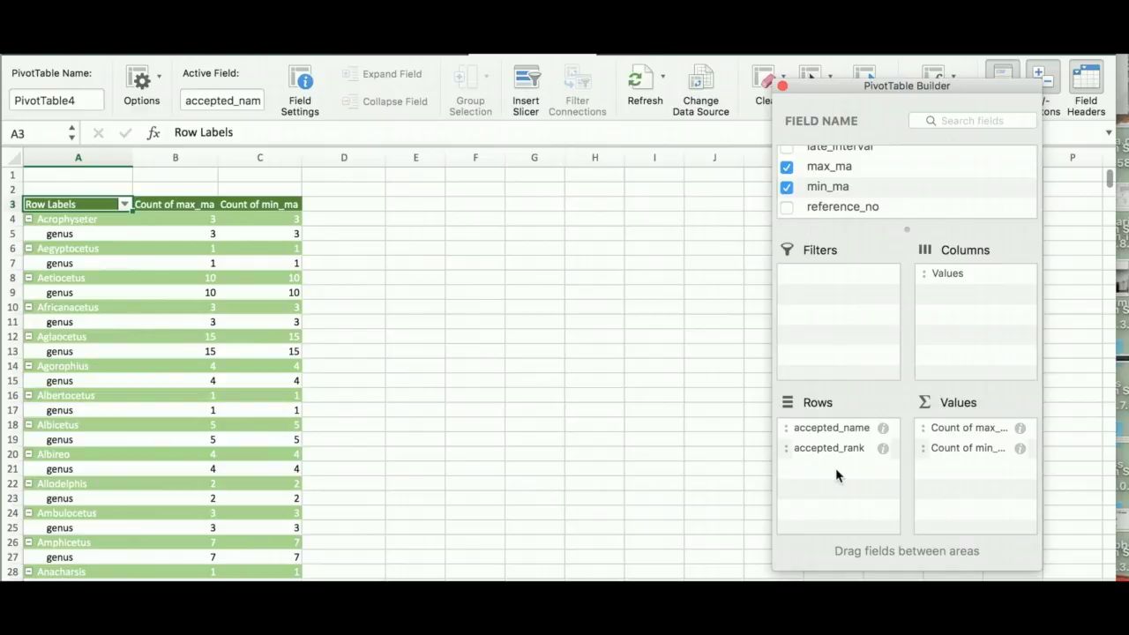
{"action": "left_click_drag", "start_coordinate": [835, 448], "coordinate": [830, 474]}
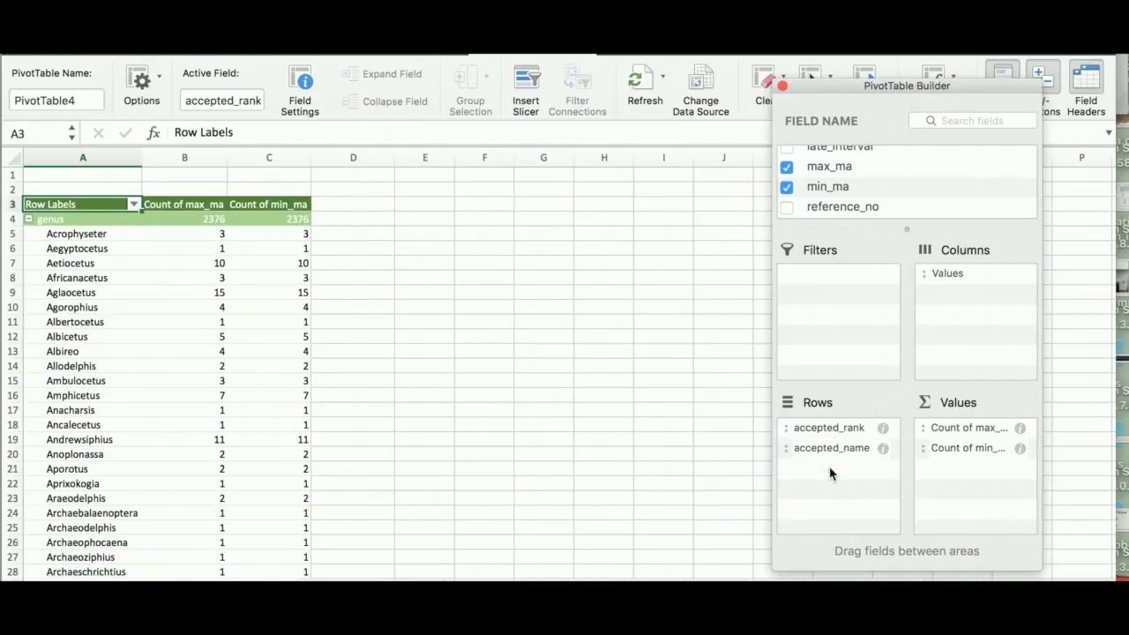
- Summarize max_ma by Max and min_ma by Min instead of Count
{"action": "left_click", "coordinate": [1020, 428]}
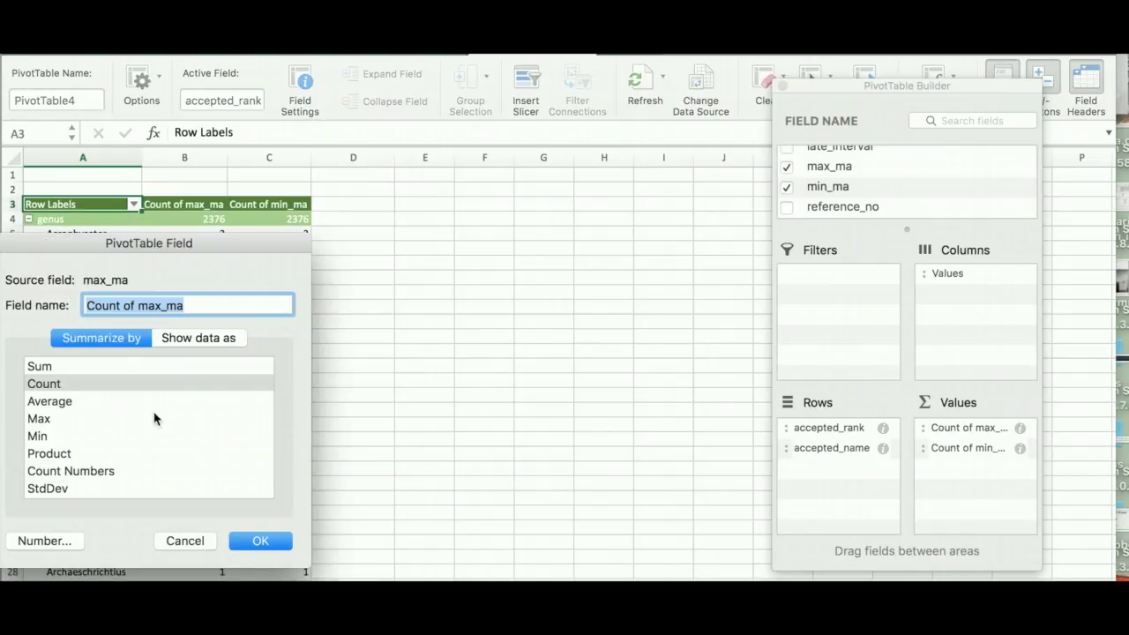
{"action": "left_click", "coordinate": [62, 420]}
{"action": "left_click", "coordinate": [272, 541]}
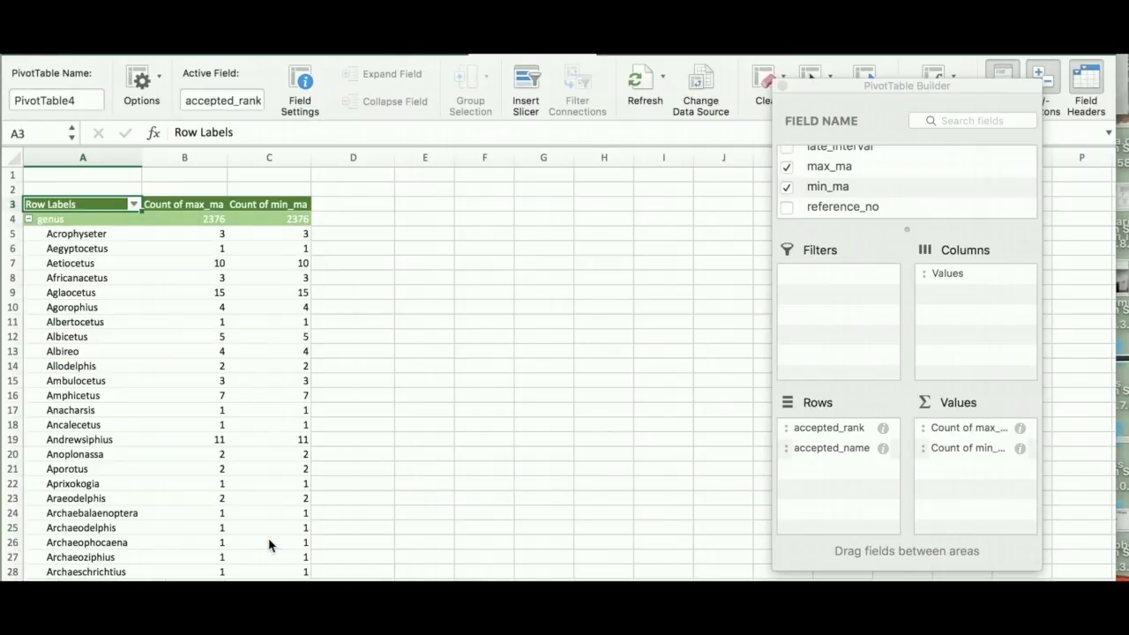
{"action": "left_click", "coordinate": [1021, 450]}
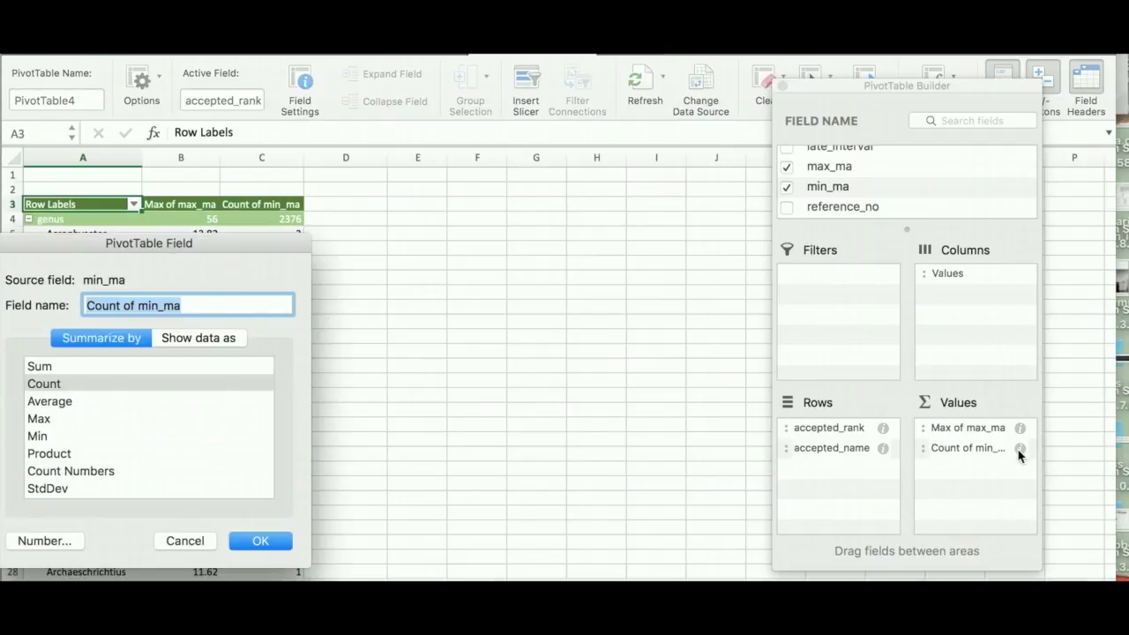
{"action": "left_click", "coordinate": [67, 436]}
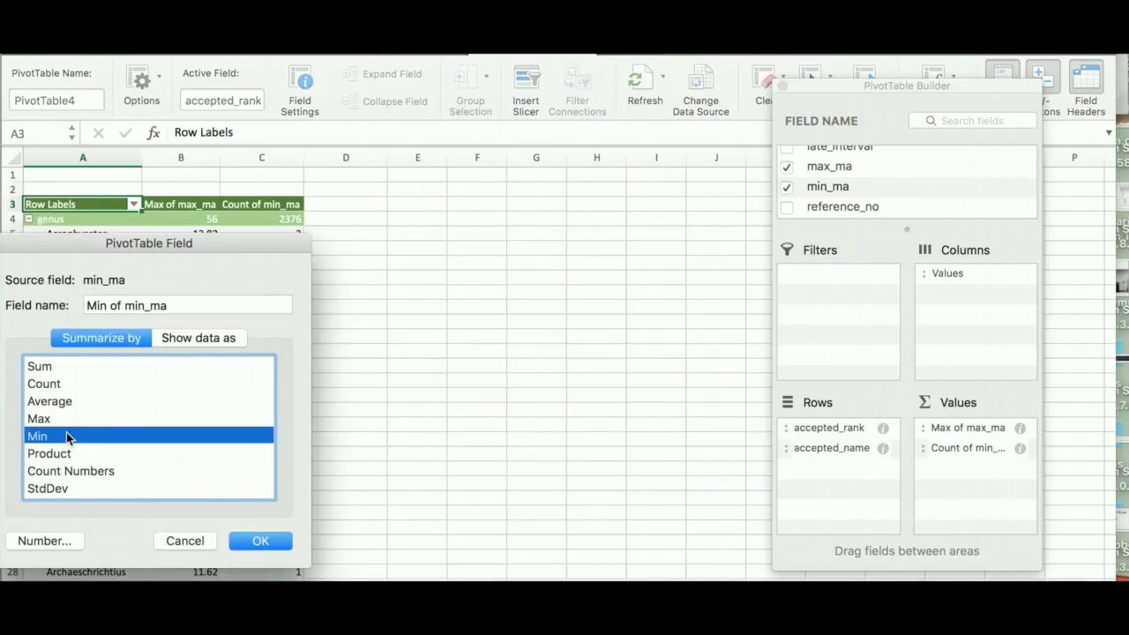
{"action": "left_click", "coordinate": [269, 542]}
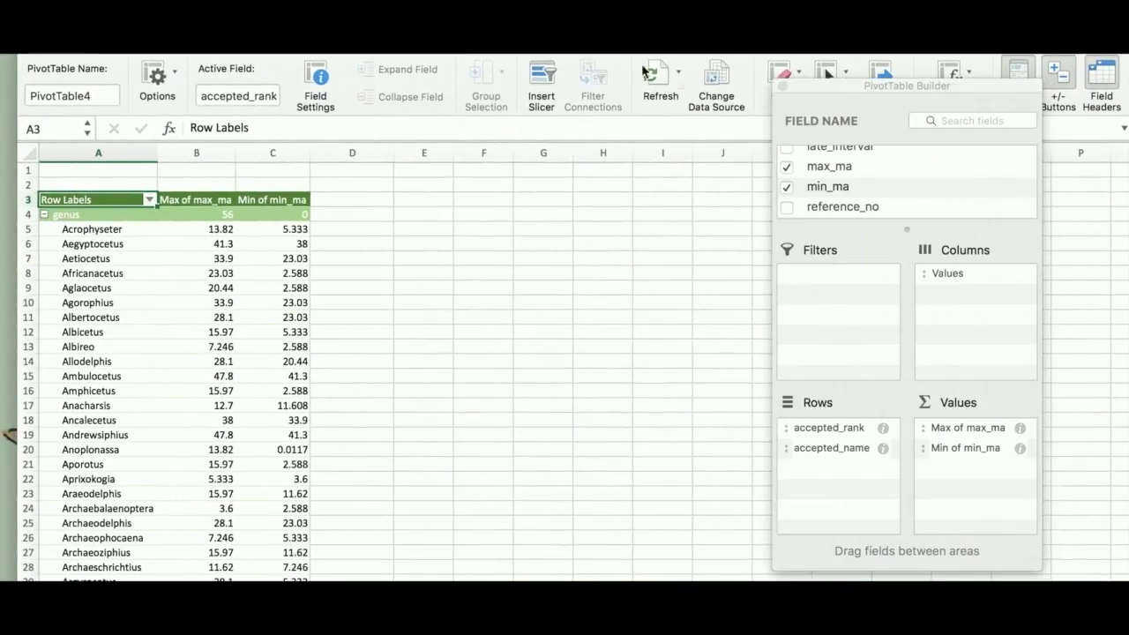
- Scroll down the genus list to Zygorhiza and the Grand Total row
{"action": "scroll", "coordinate": [82, 319], "scroll_direction": "down", "scroll_amount": 5}
{"action": "scroll", "coordinate": [82, 319], "scroll_direction": "down", "scroll_amount": 20}
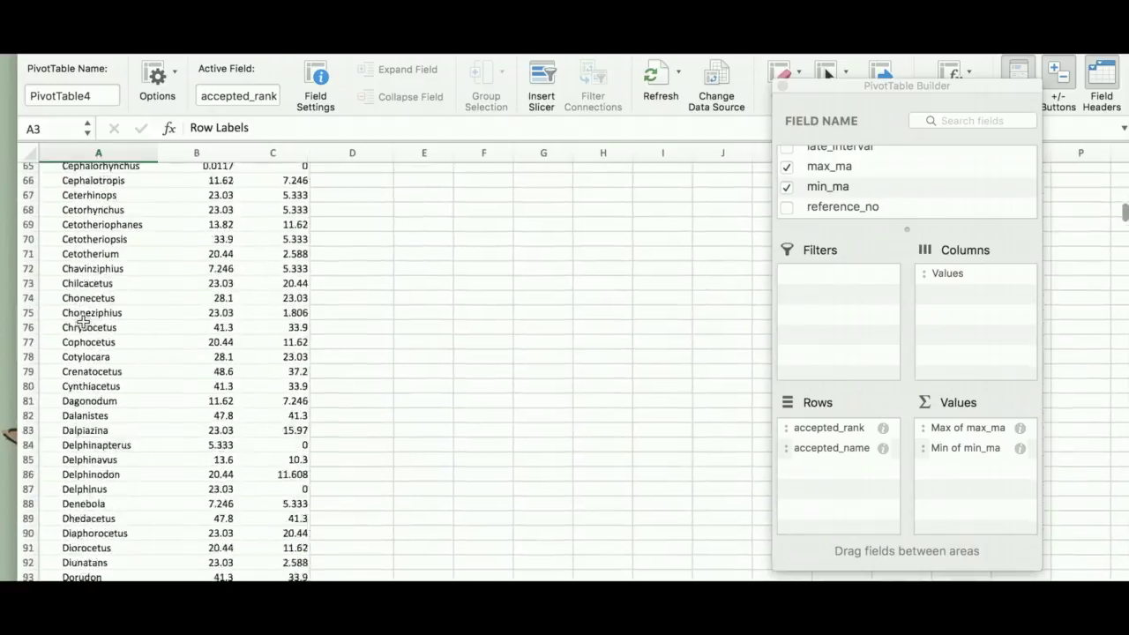
{"action": "scroll", "coordinate": [82, 319], "scroll_direction": "down", "scroll_amount": 20}
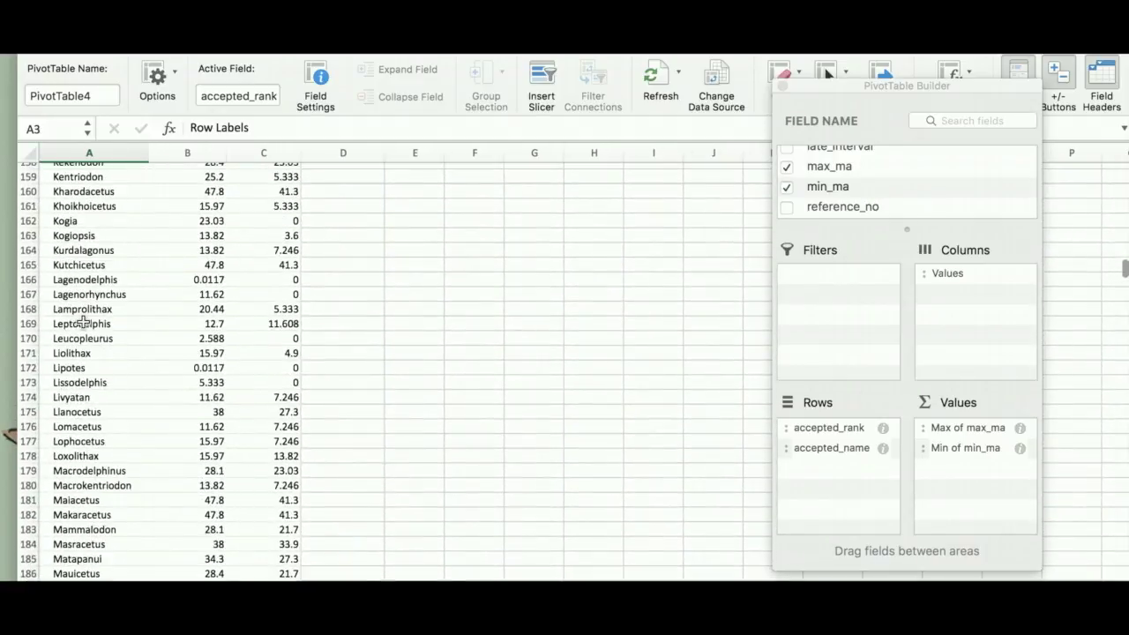
{"action": "scroll", "coordinate": [82, 319], "scroll_direction": "down", "scroll_amount": 14}
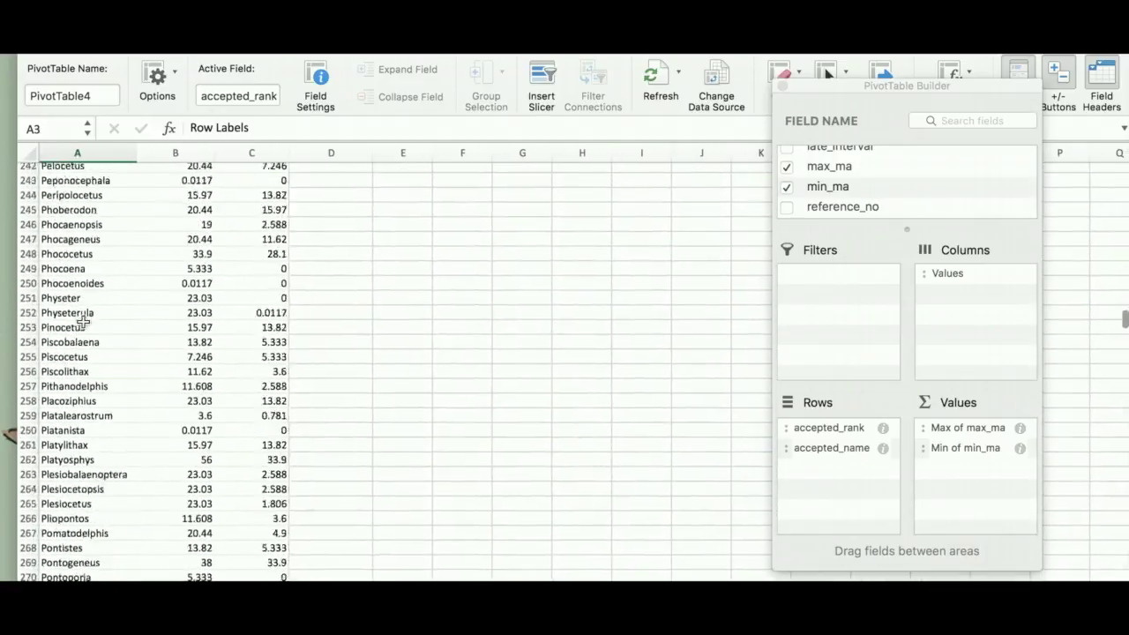
{"action": "scroll", "coordinate": [82, 322], "scroll_direction": "down", "scroll_amount": 20}
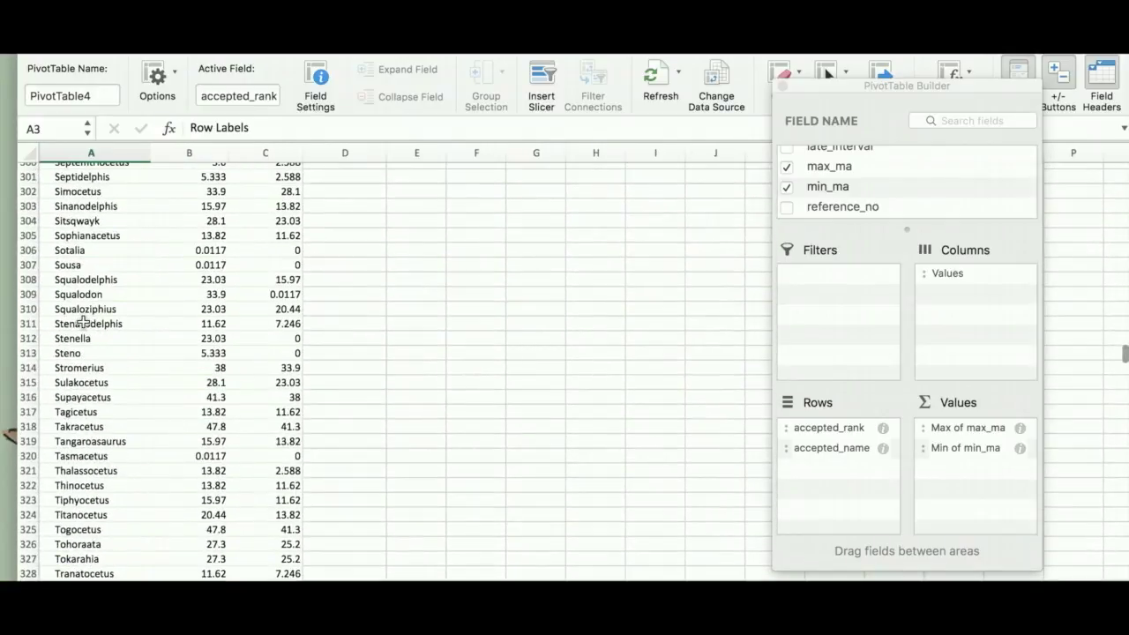
{"action": "scroll", "coordinate": [82, 322], "scroll_direction": "up", "scroll_amount": 20}
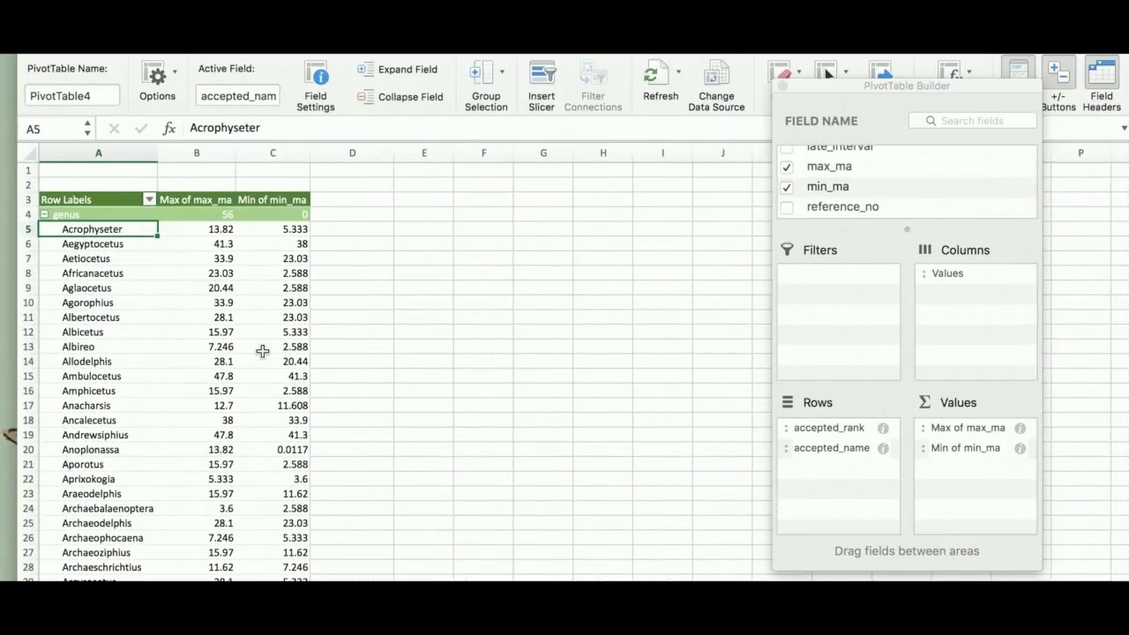
{"action": "scroll", "coordinate": [262, 353], "scroll_direction": "down", "scroll_amount": 20}
{"action": "scroll", "coordinate": [262, 352], "scroll_direction": "down", "scroll_amount": 20}
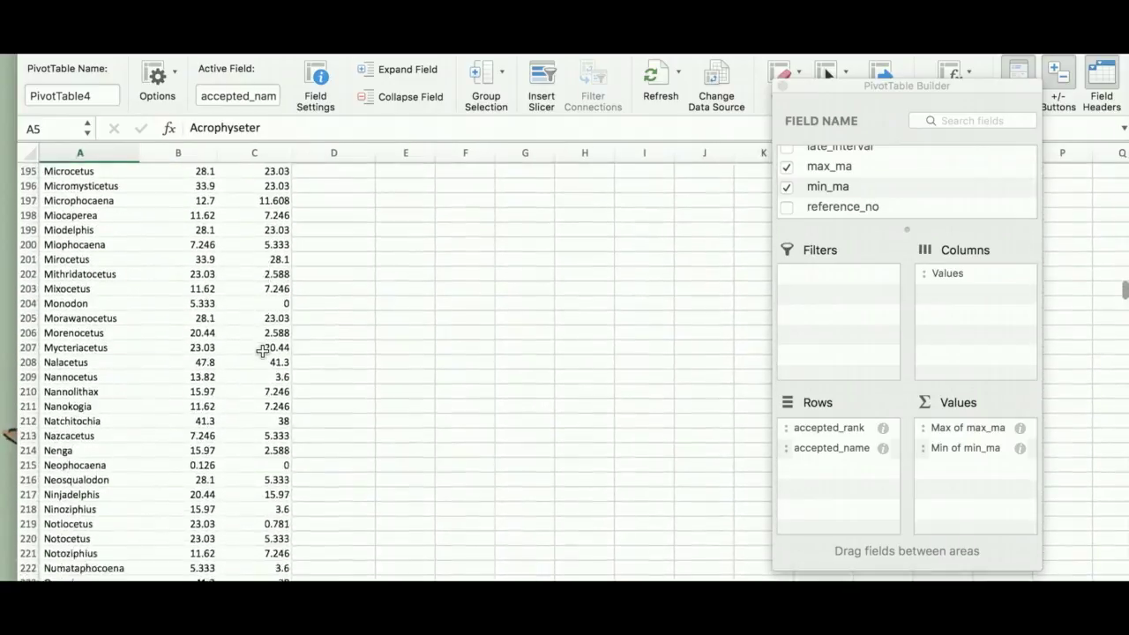
{"action": "scroll", "coordinate": [262, 352], "scroll_direction": "down", "scroll_amount": 5}
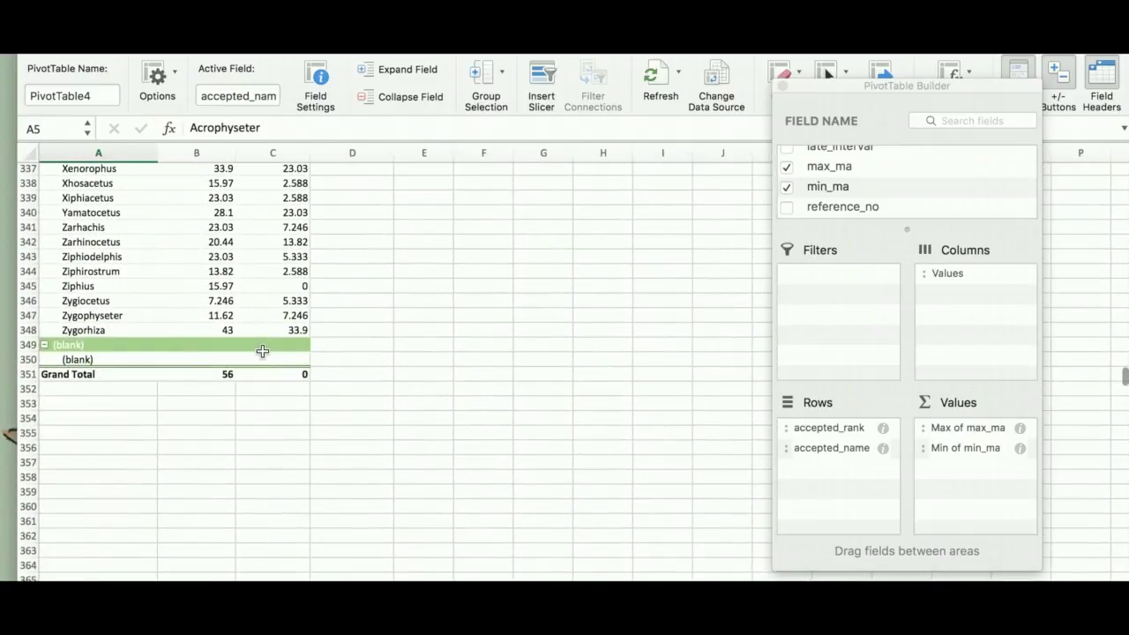
- Copy the genus age rows A5:C348 and paste them into a new sheet
{"action": "left_click", "coordinate": [286, 330], "text": "shift"}
{"action": "key", "text": "super+c"}
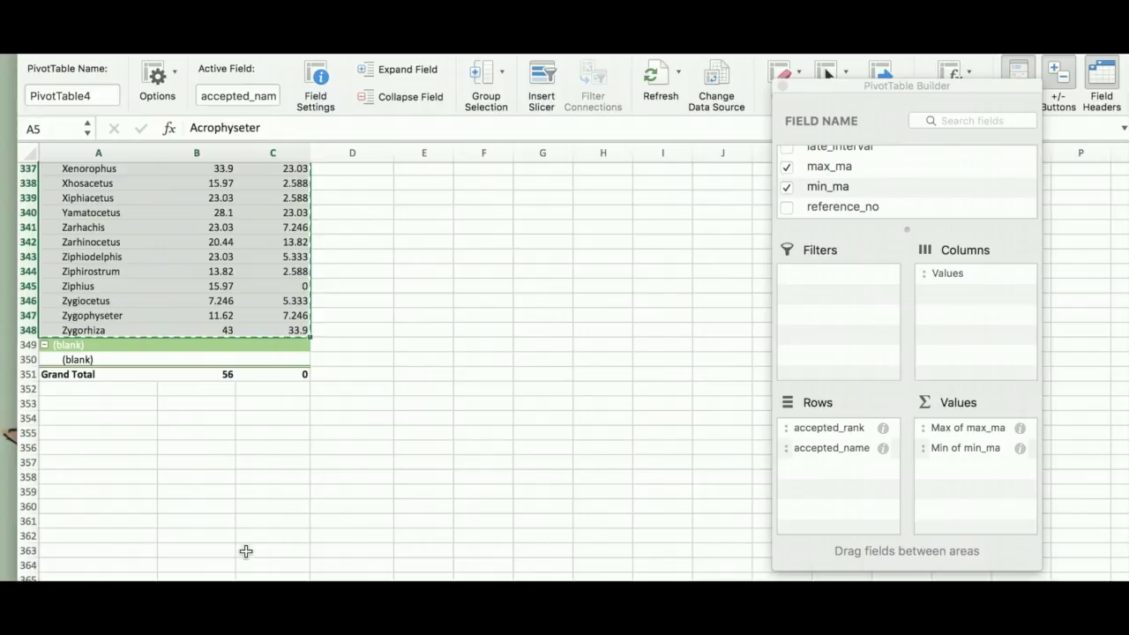
{"action": "key", "text": "super+n"}
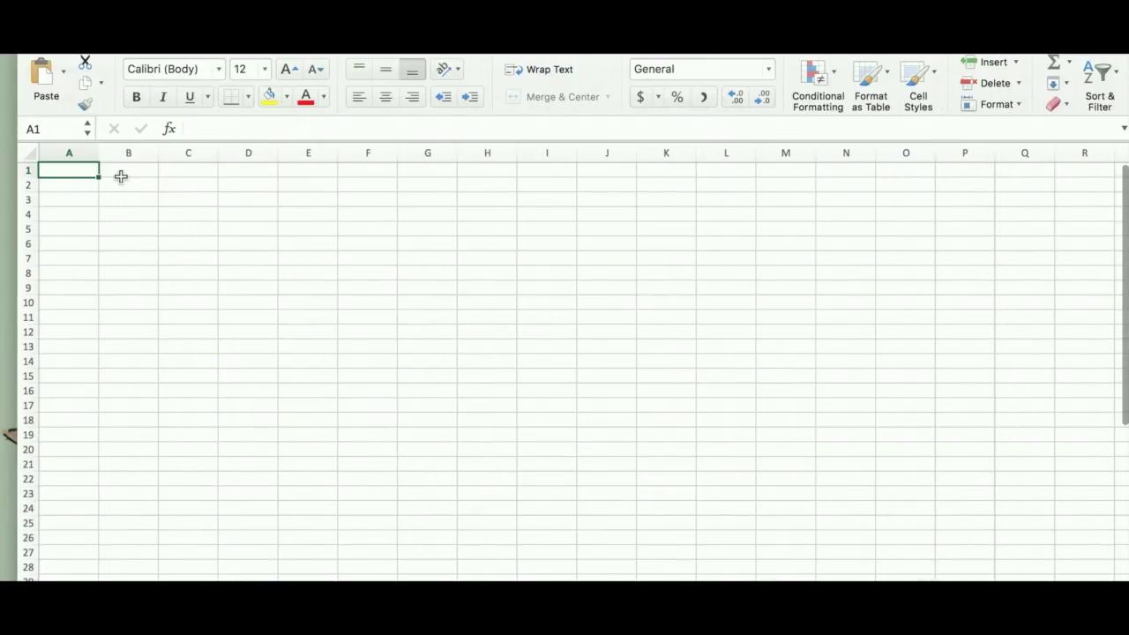
{"action": "key", "text": "super+v"}
- Insert a header row reading genus, max age and min age above the data
{"action": "left_click", "coordinate": [29, 170]}
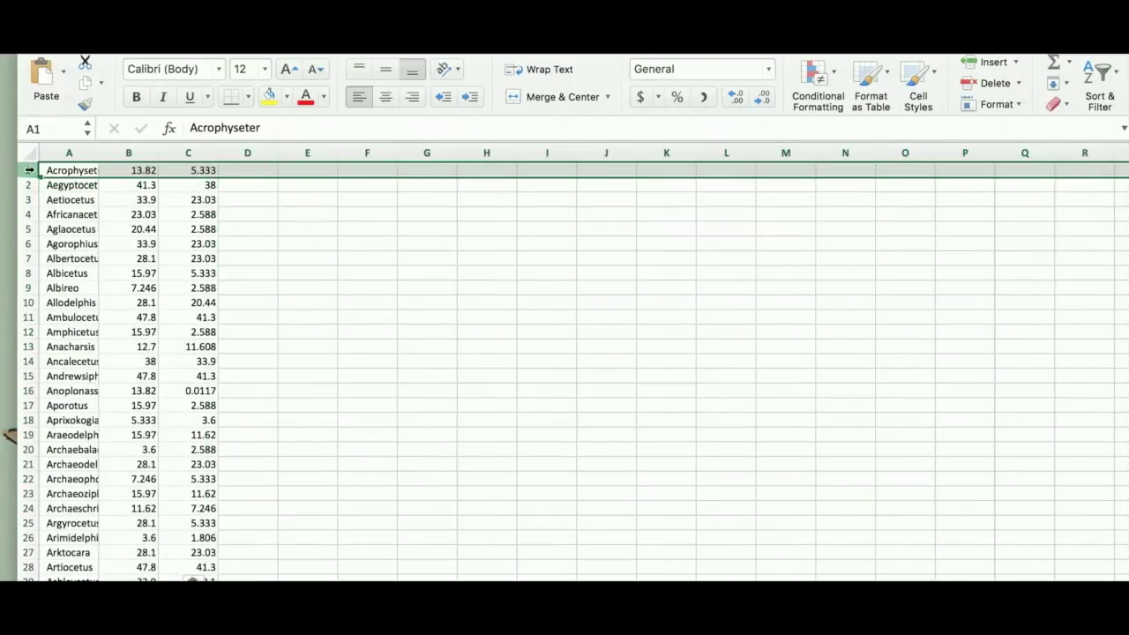
{"action": "right_click", "coordinate": [29, 169]}
{"action": "left_click", "coordinate": [54, 260]}
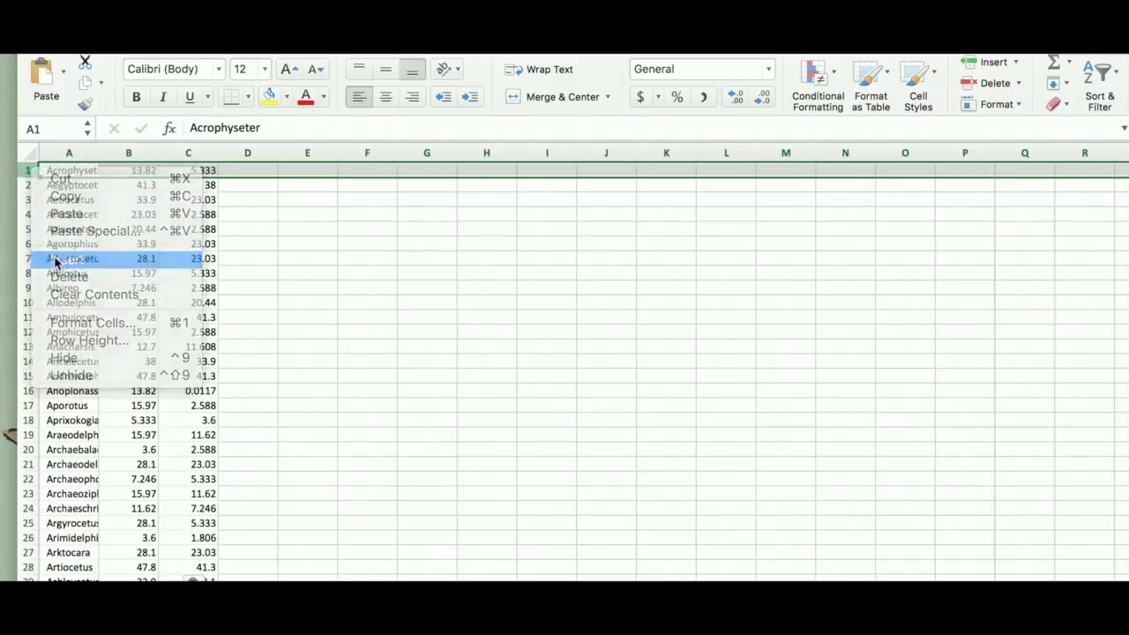
{"action": "left_click", "coordinate": [56, 170]}
{"action": "type", "text": "genus"}
{"action": "key", "text": "Tab"}
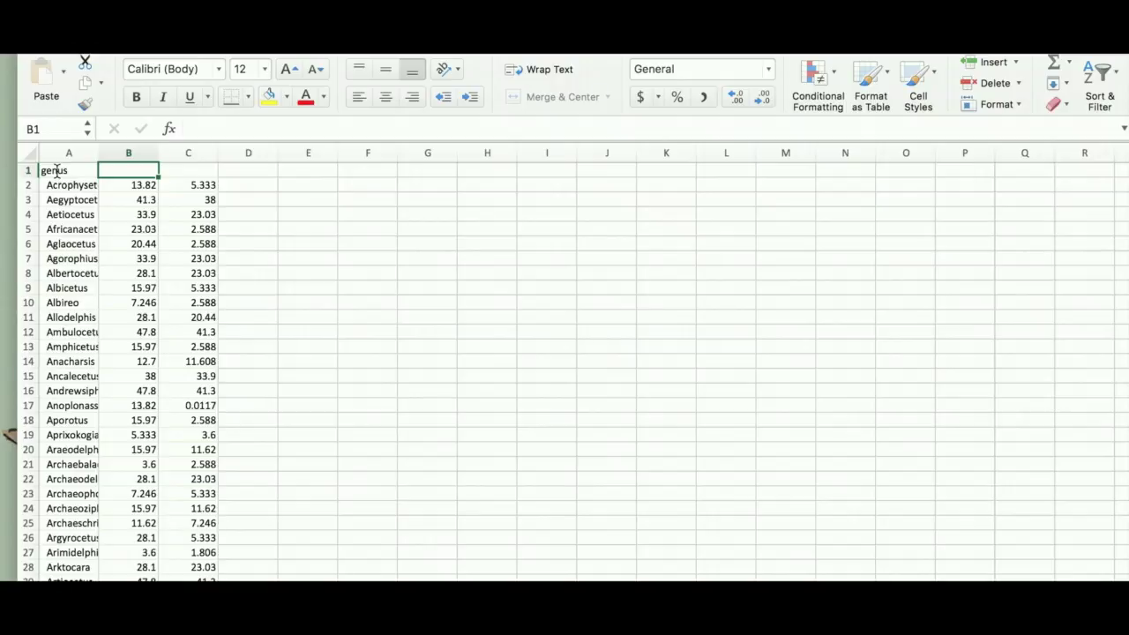
{"action": "type", "text": "max age"}
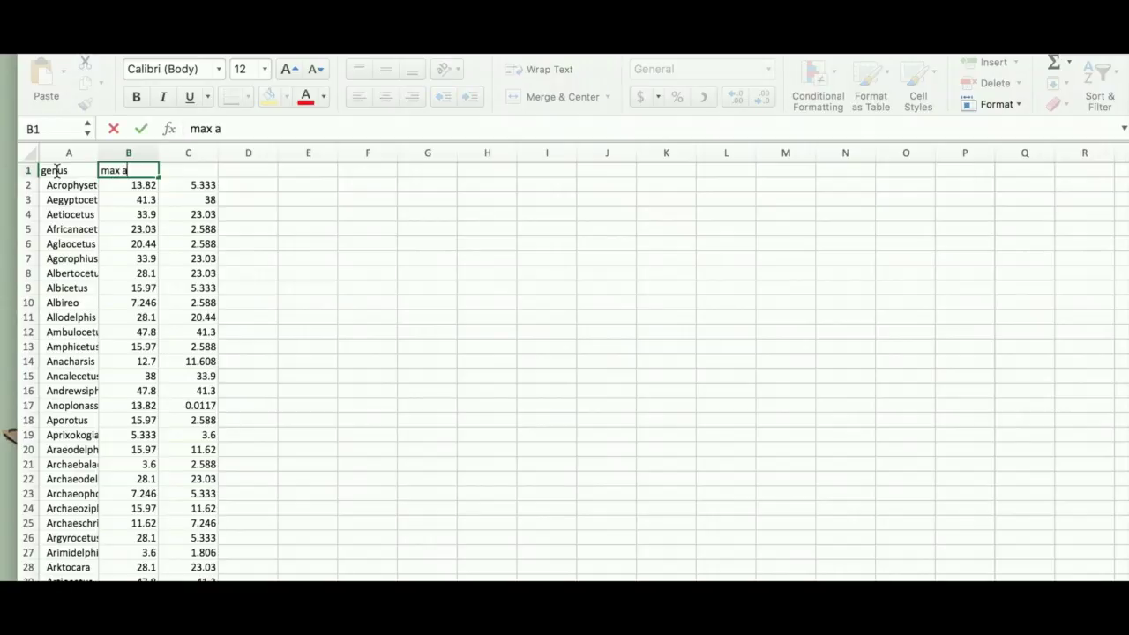
{"action": "key", "text": "Tab"}
{"action": "type", "text": "min age"}
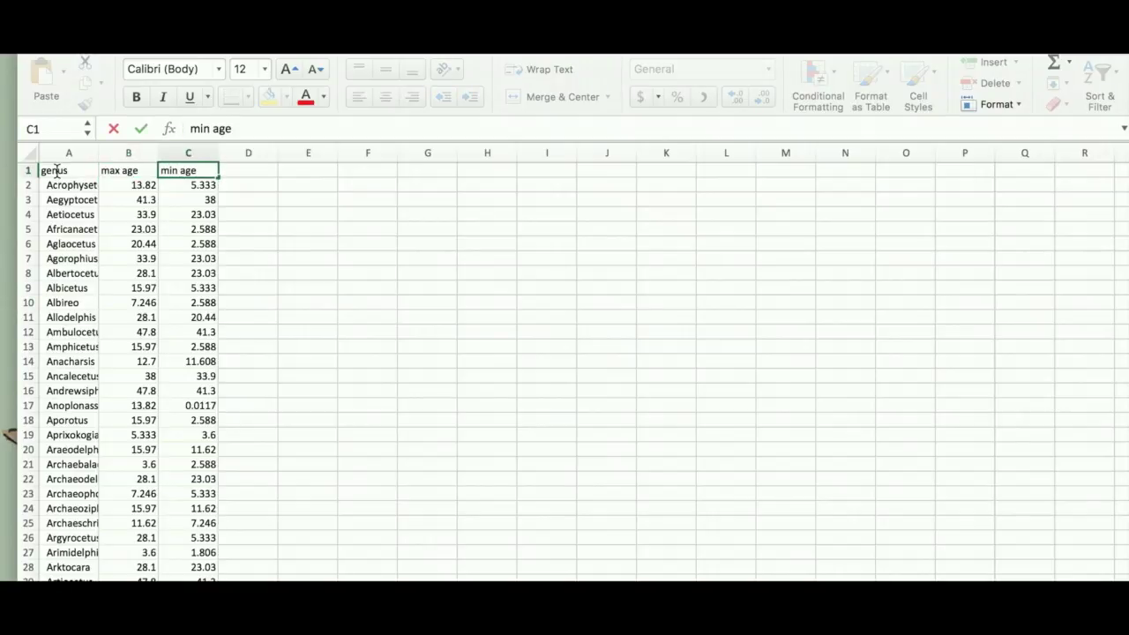
{"action": "left_click", "coordinate": [30, 152]}
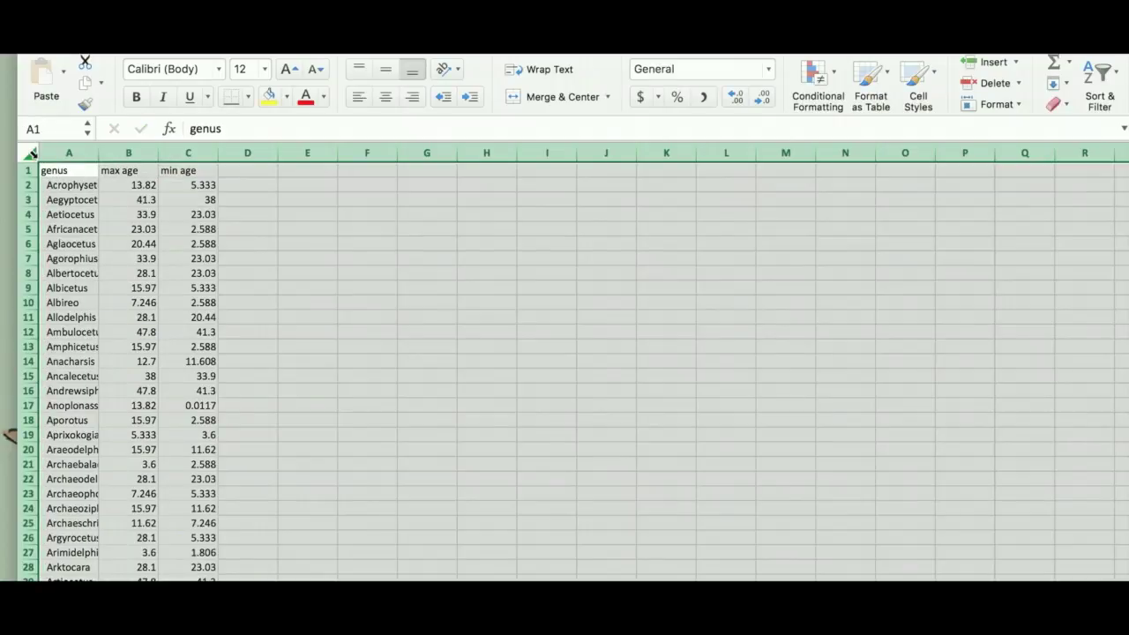
- Turn on header-row filters and sort the genera by min age ascending
{"action": "left_click", "coordinate": [317, 40]}
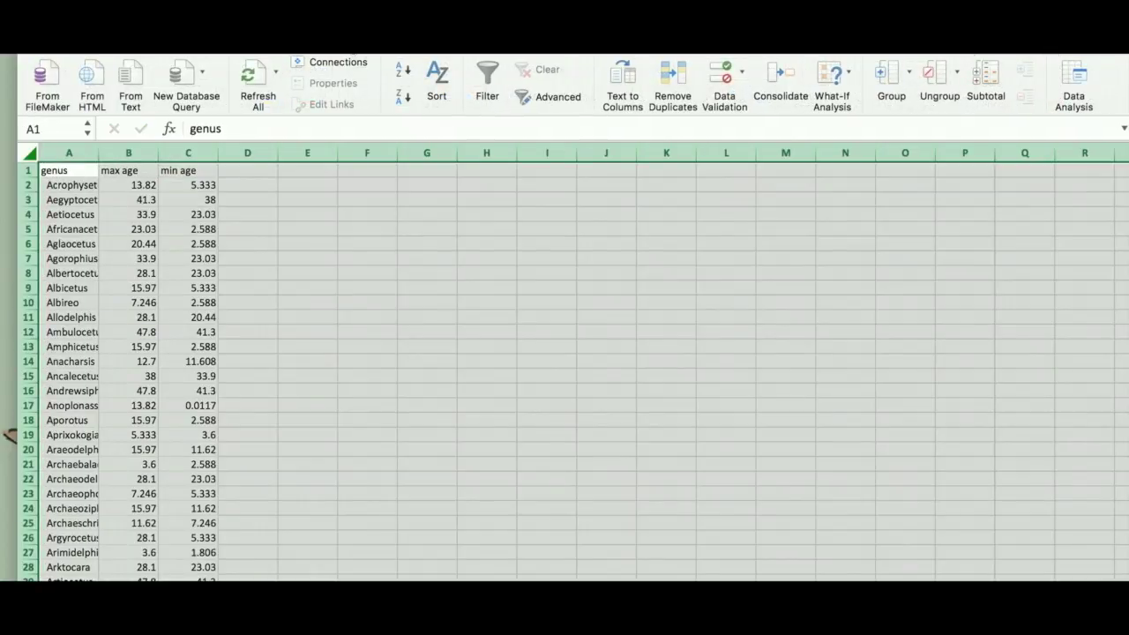
{"action": "left_click", "coordinate": [499, 83]}
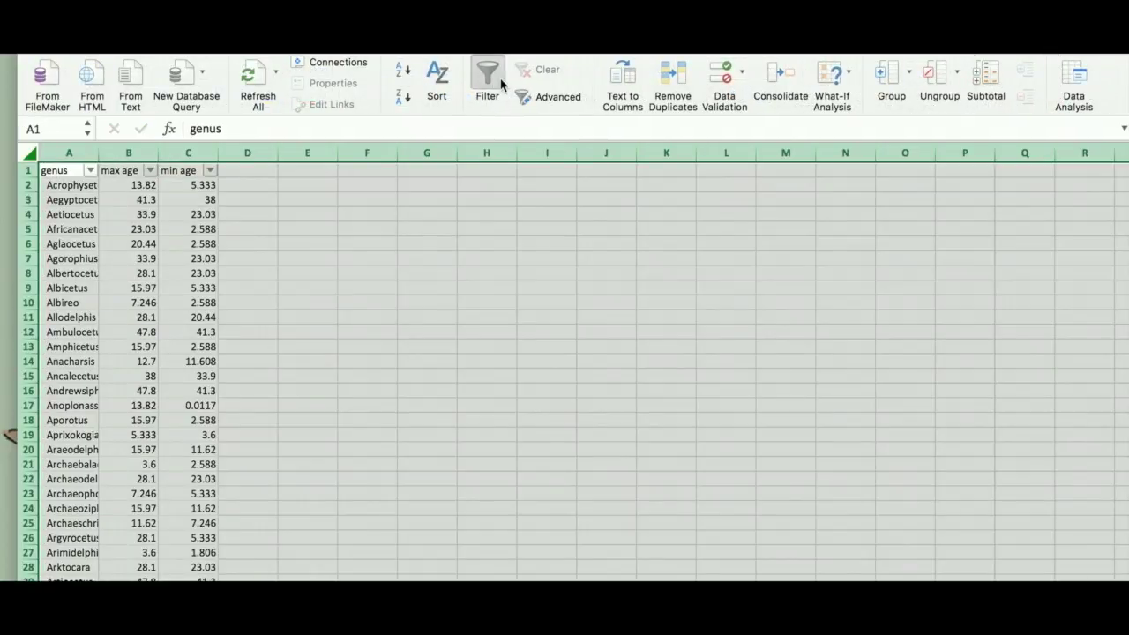
{"action": "left_click", "coordinate": [209, 169]}
{"action": "left_click", "coordinate": [264, 276]}
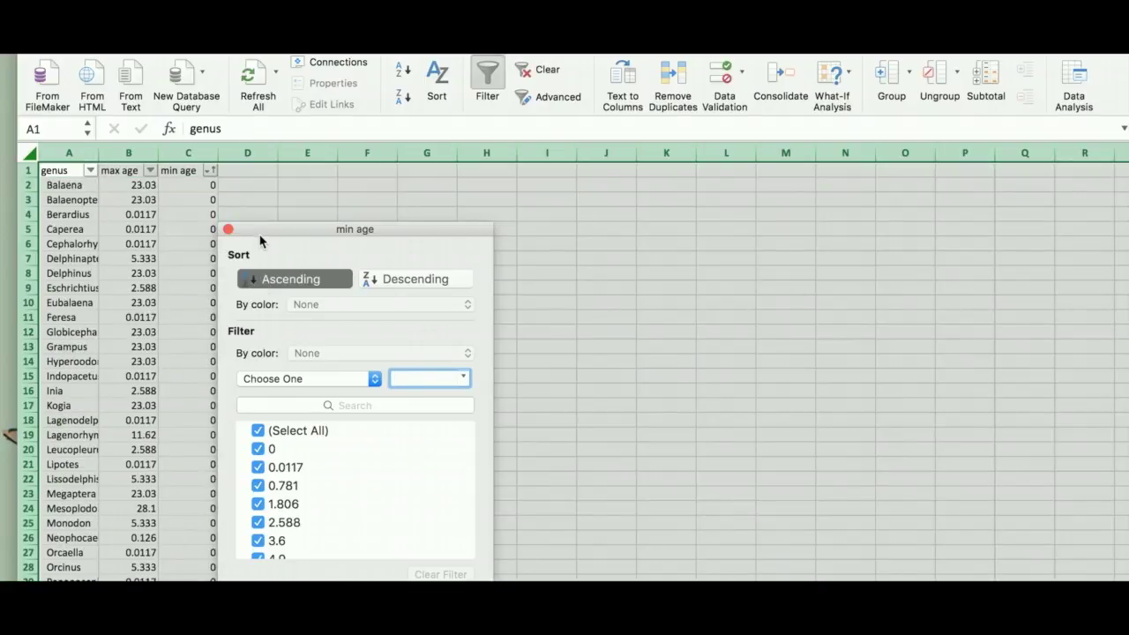
{"action": "left_click_drag", "start_coordinate": [261, 239], "coordinate": [442, 199]}
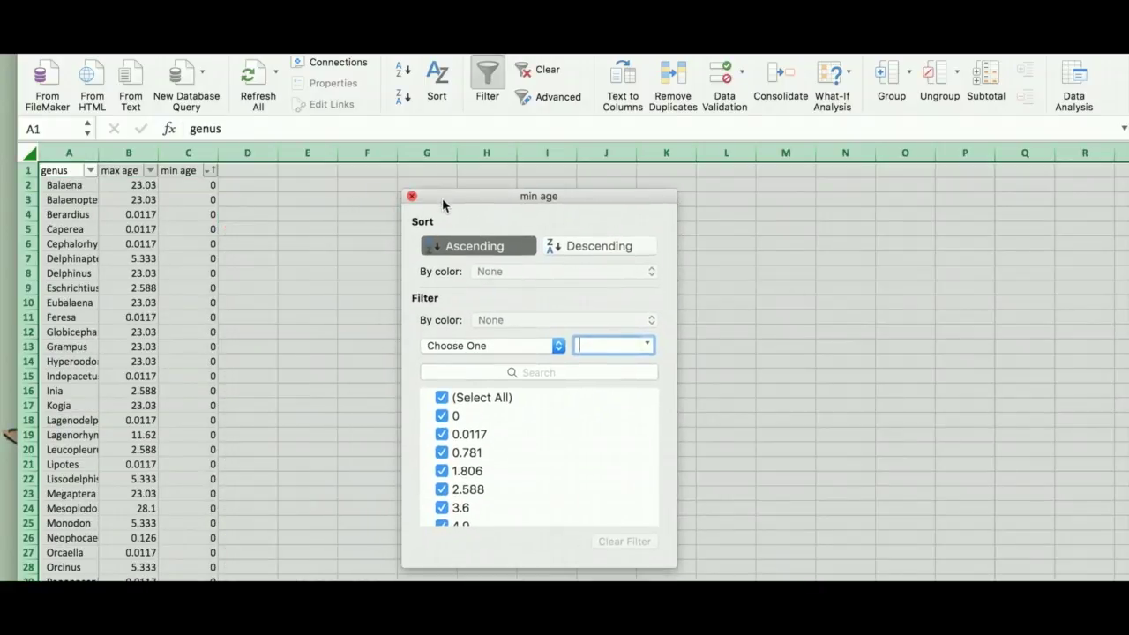
{"action": "left_click", "coordinate": [412, 195]}
{"action": "left_click", "coordinate": [285, 256]}
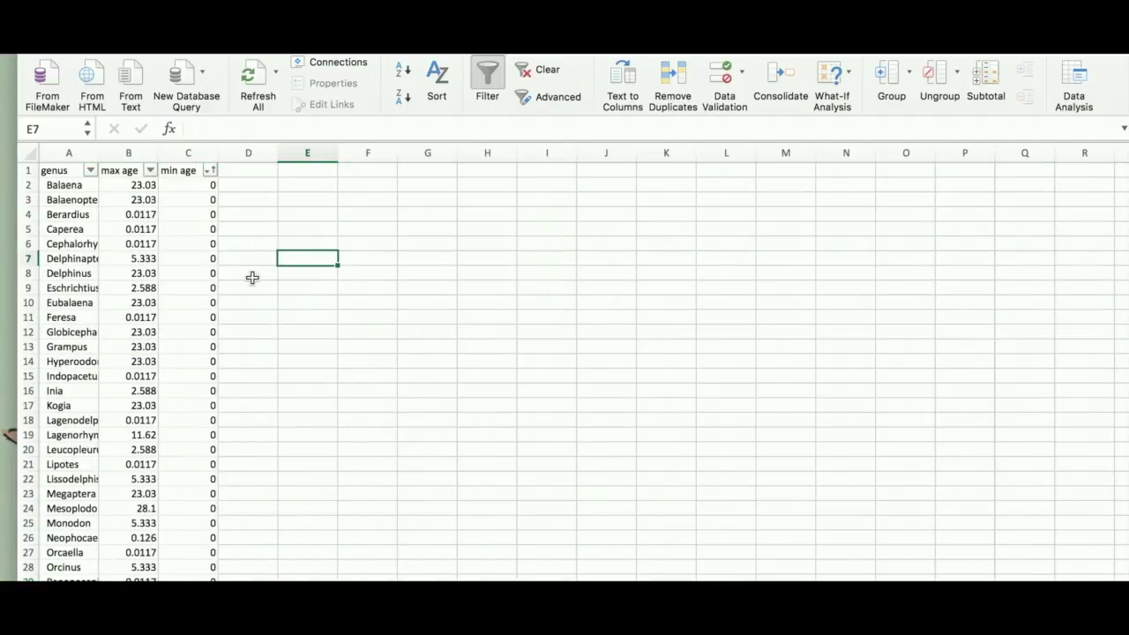
{"action": "scroll", "coordinate": [252, 278], "scroll_direction": "down", "scroll_amount": 6}
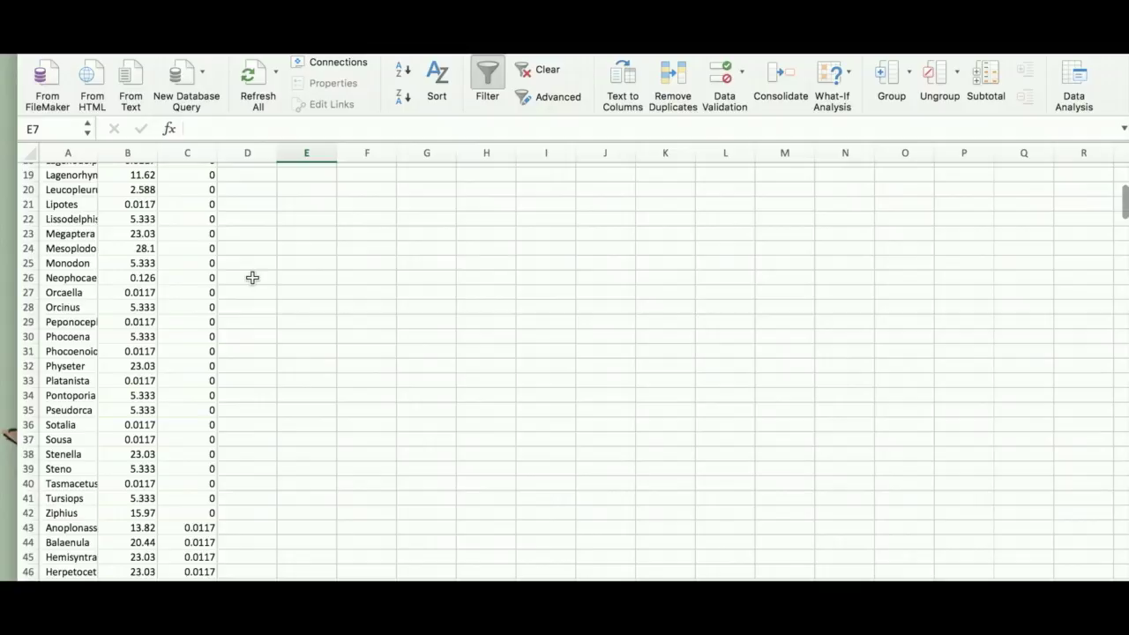